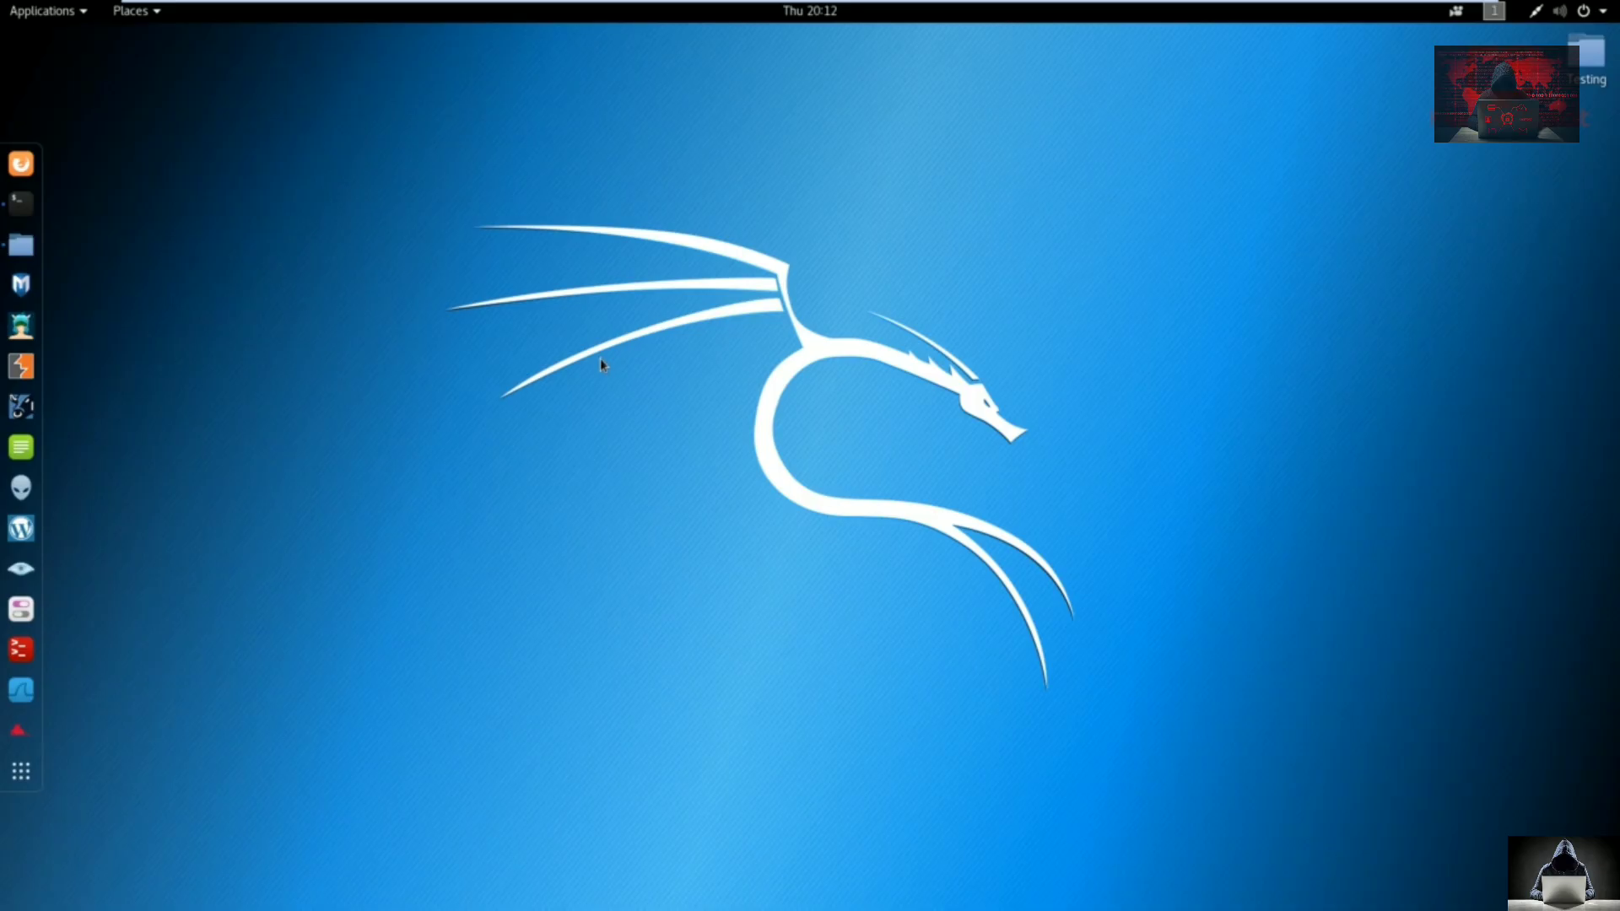
- Open /etc/resolv.conf in the nano editor from a terminal
left_click(32, 206)
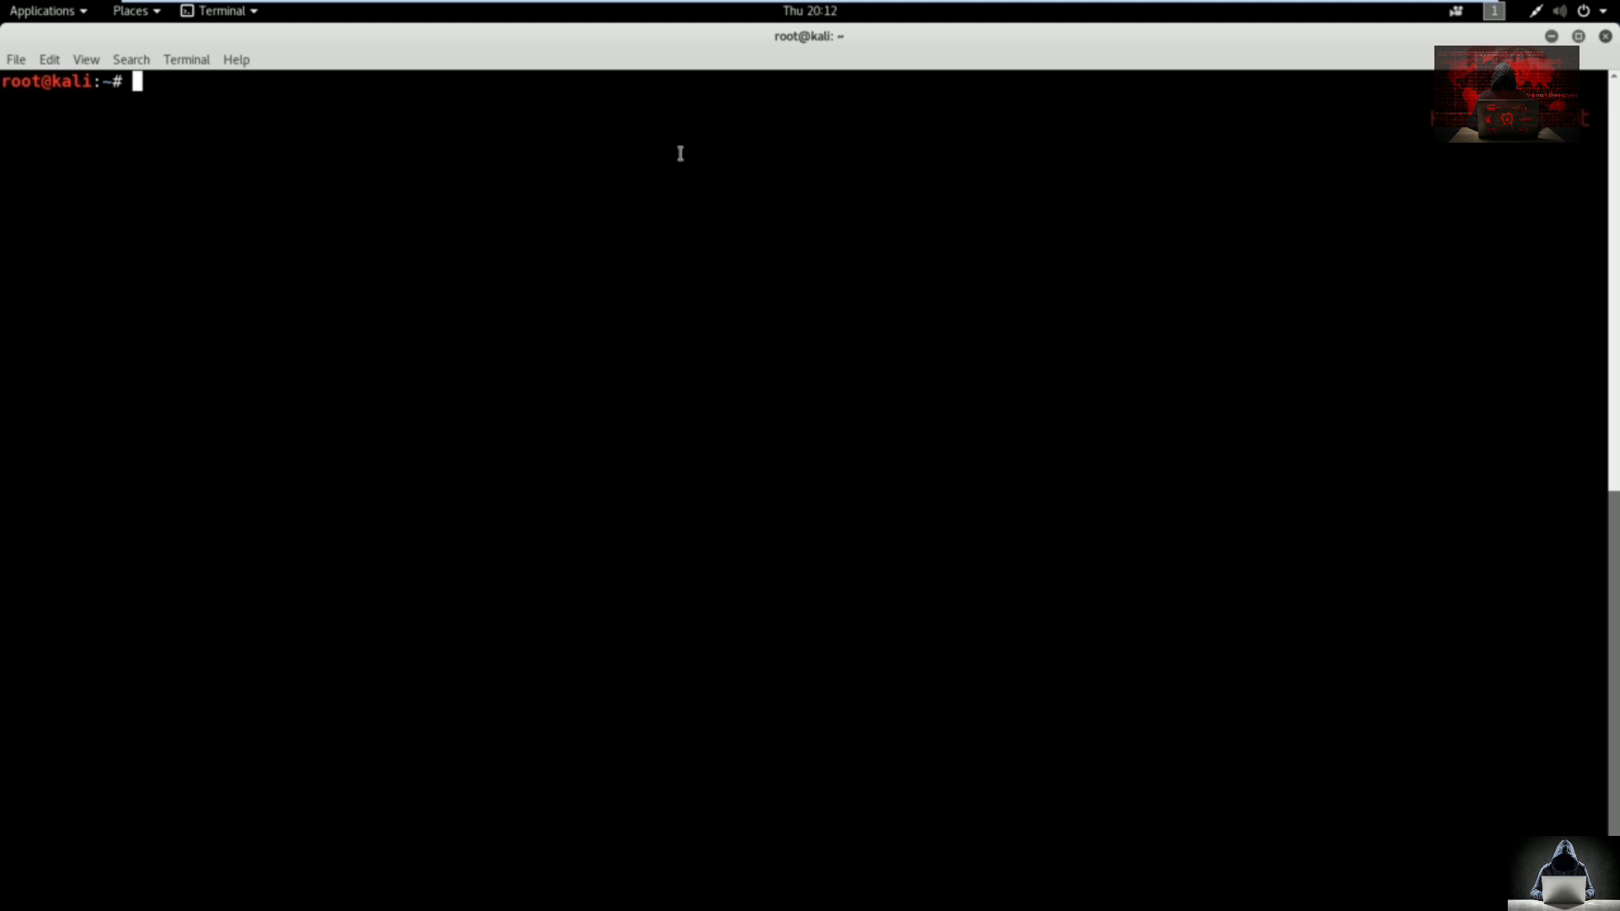
type("nano")
type("/etc/")
type("resolv")
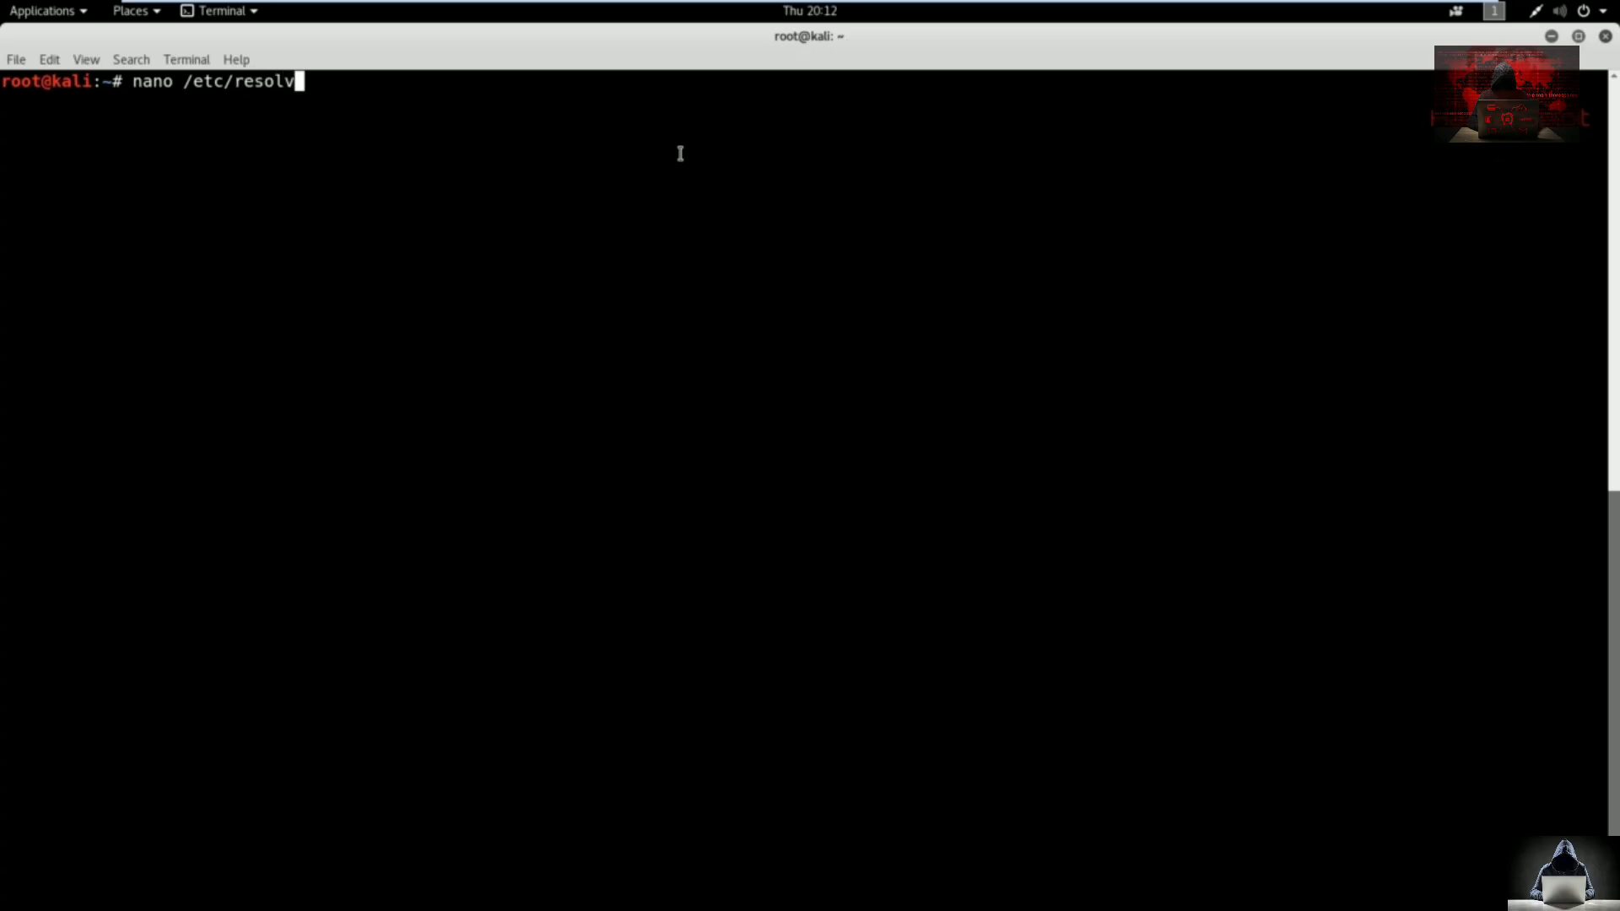
type(".conf")
key("Return")
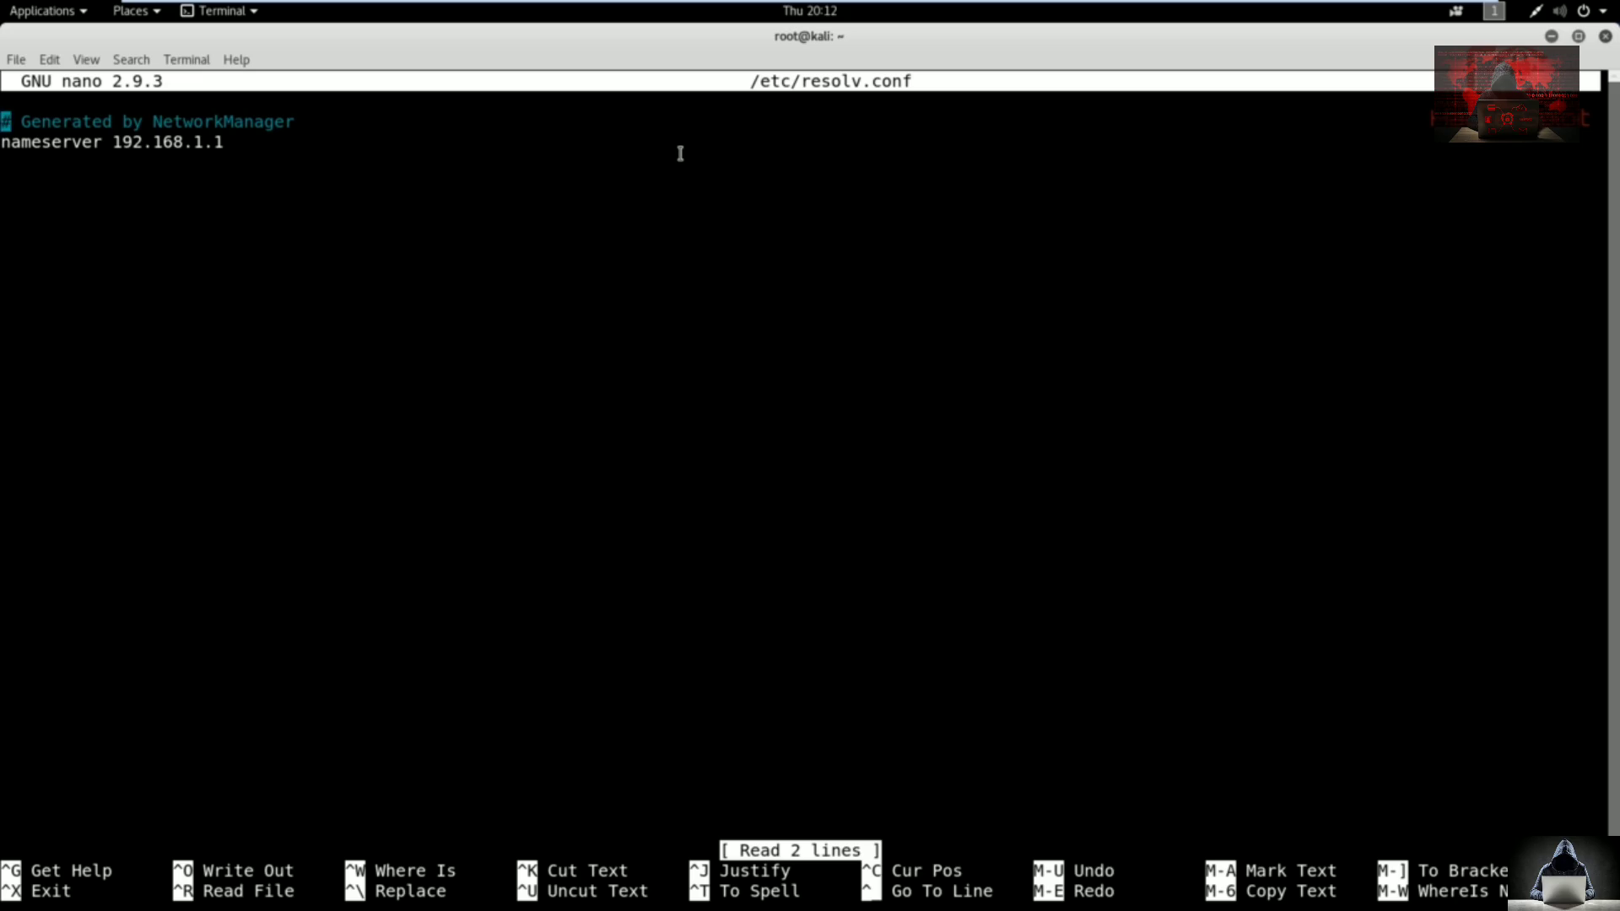
- Replace the nameserver address in the file with 1.1.1.1
key("Down")
key("Right")
key("Right")
key("Right")
key("Right")
key("Right")
key("Right")
key("Right")
key("Right")
key("Right")
key("Right")
key("Right")
key("Right")
key("Right")
key("Right")
key("Right")
key("Right")
key("Down")
key("Left")
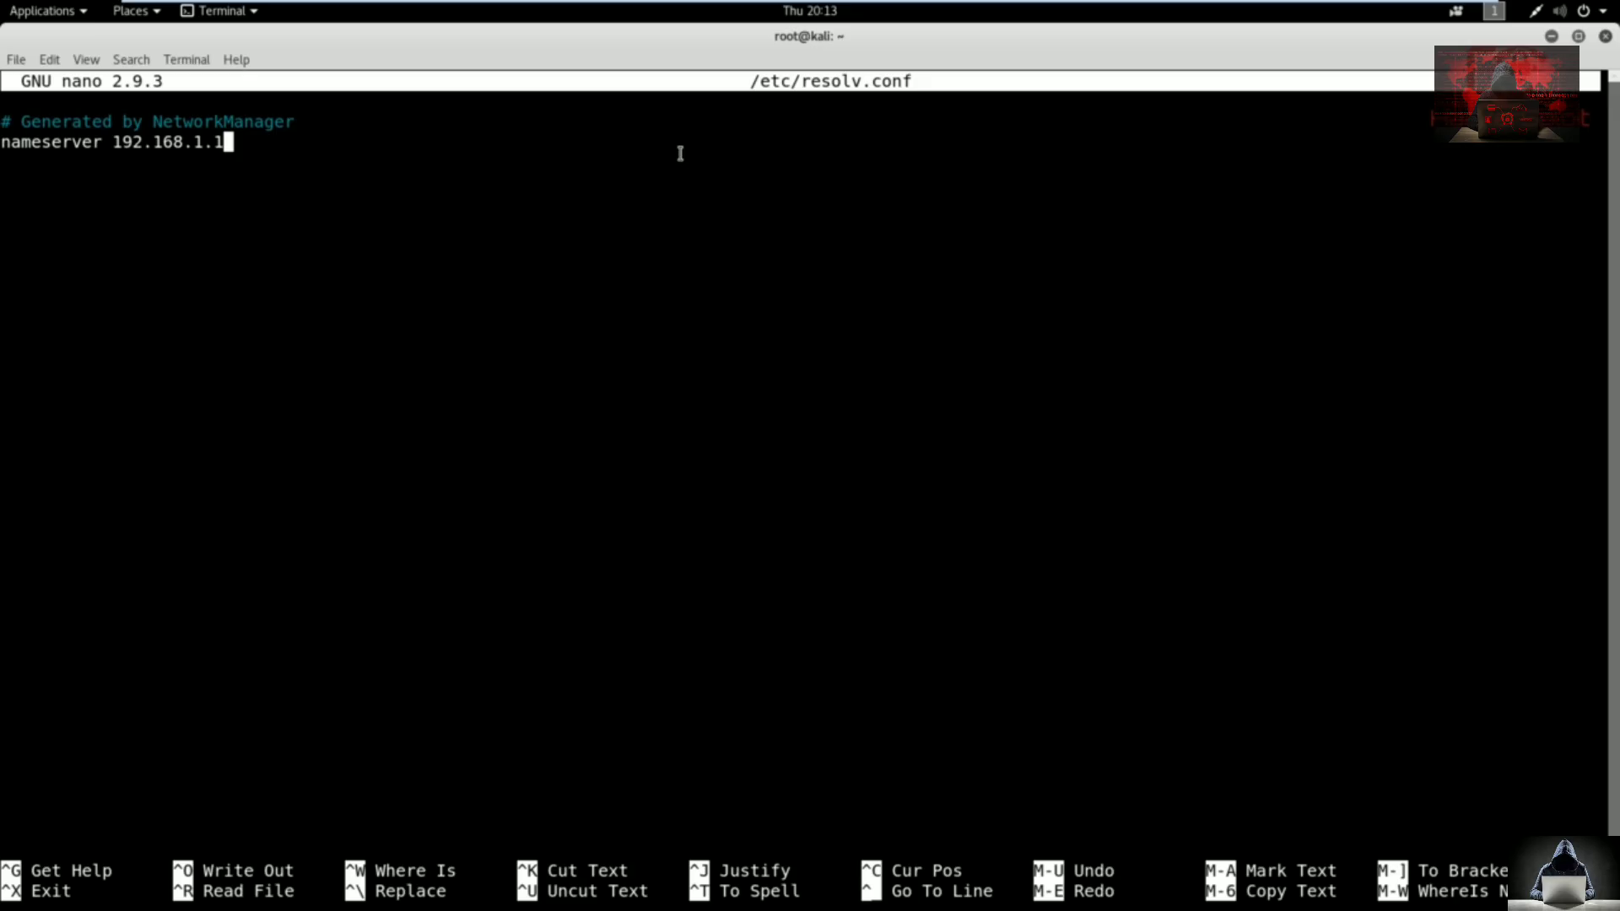
key("BackSpace")
key("BackSpace")
key("BackSpace")
key("BackSpace")
key("BackSpace")
key("BackSpace")
key("BackSpace")
key("BackSpace")
key("BackSpace")
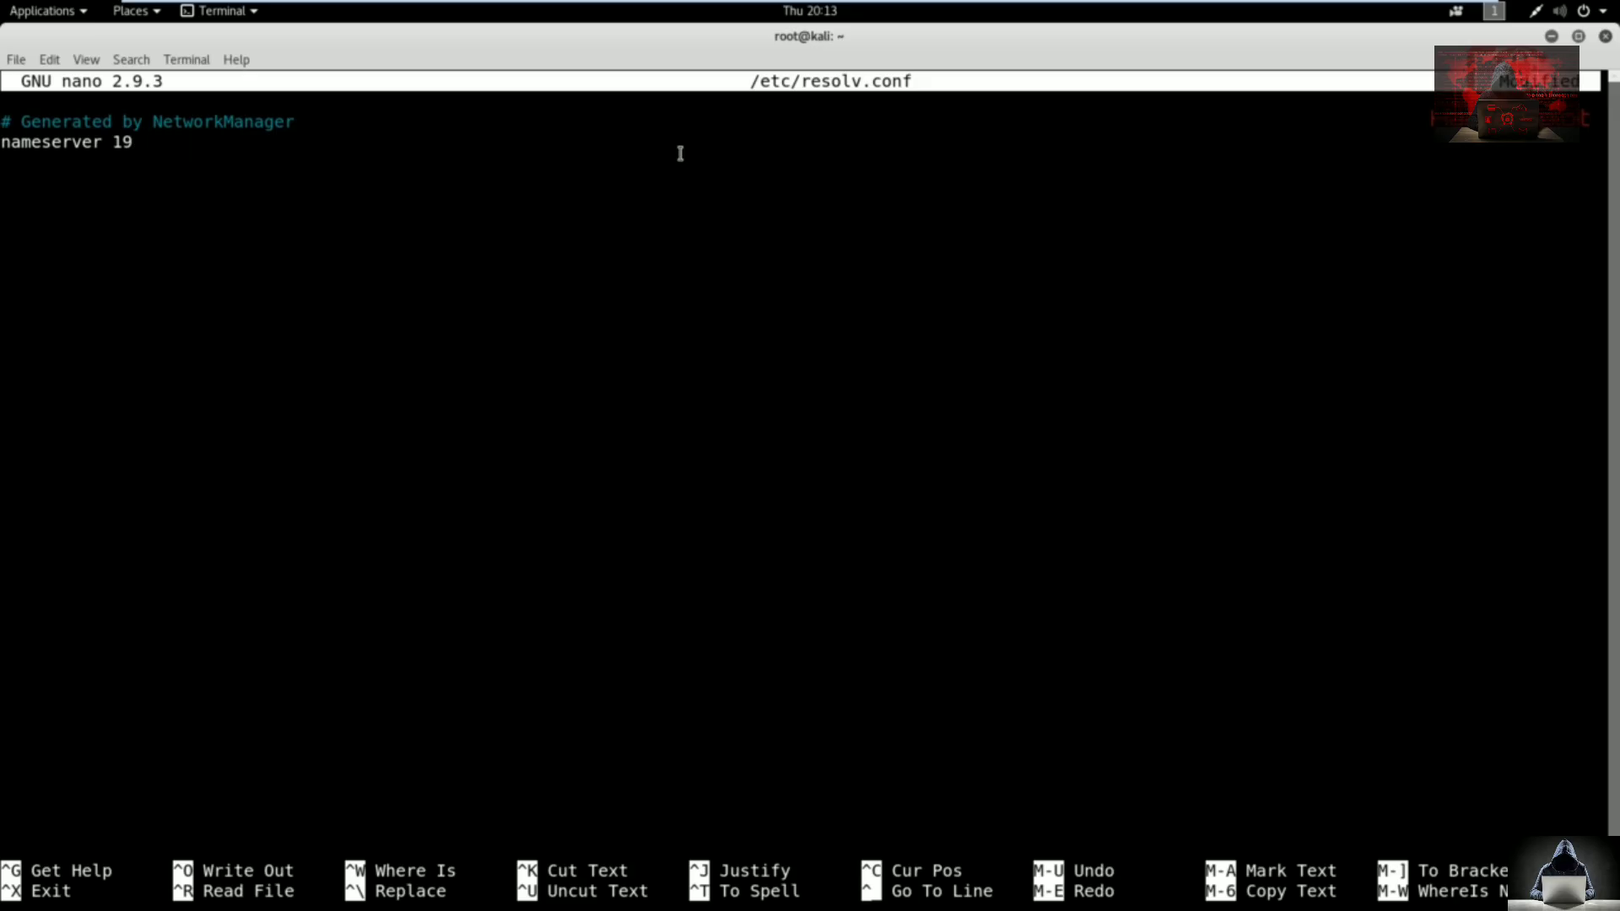
key("BackSpace")
key("BackSpace")
type("1.1.1.1")
- Save resolv.conf under the same name and exit nano, leaving the terminal cleared and minimized
key("ctrl+o")
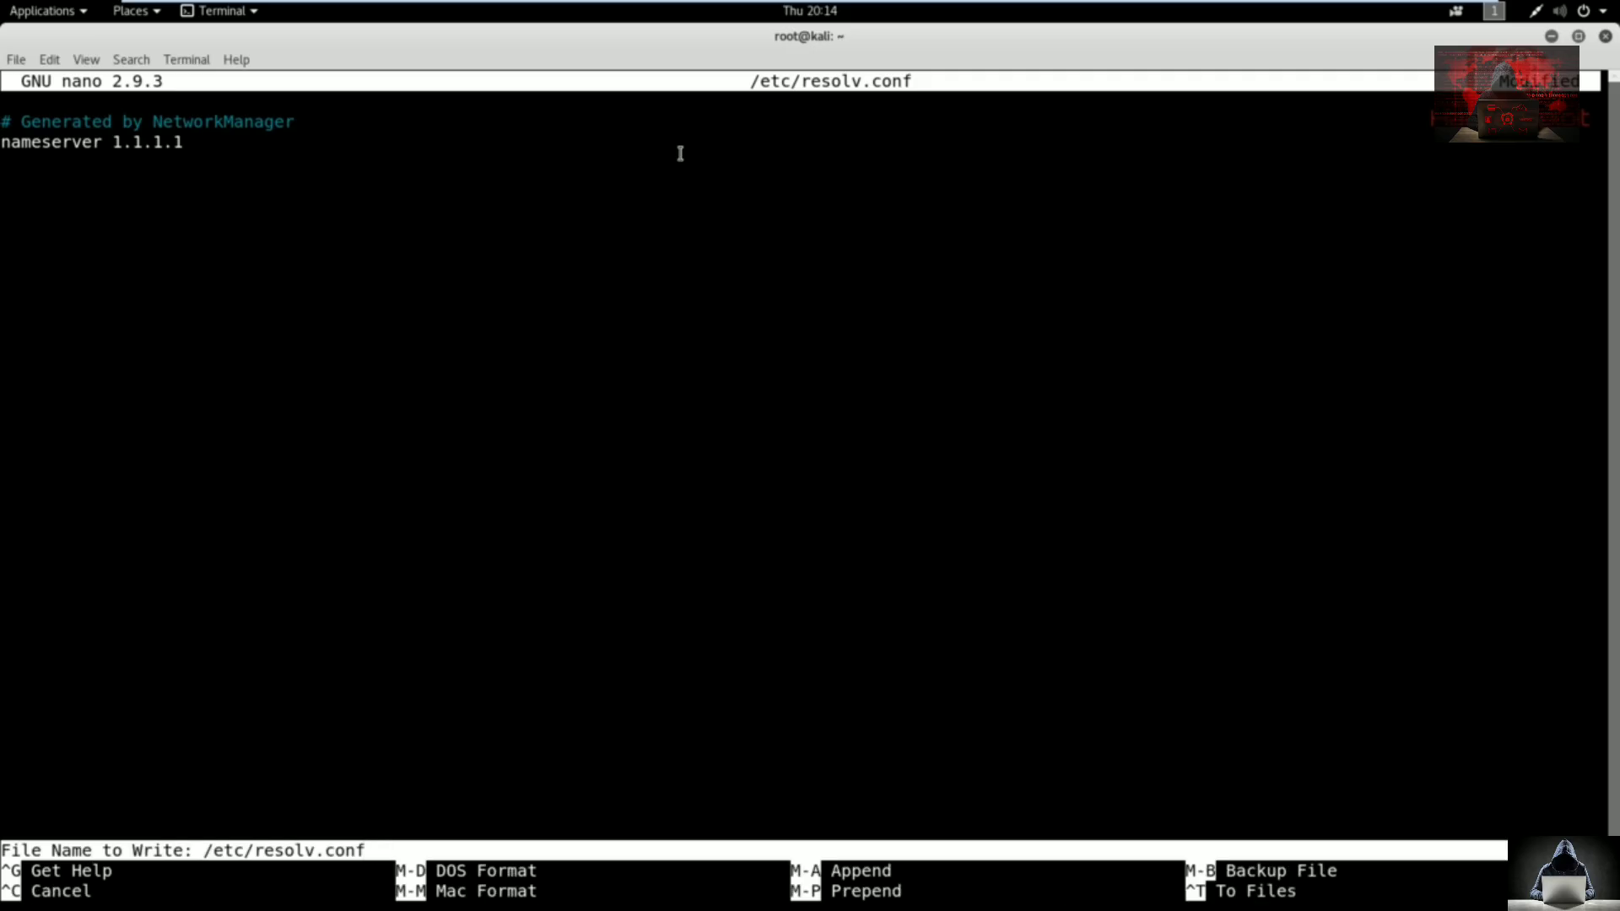
key("Return")
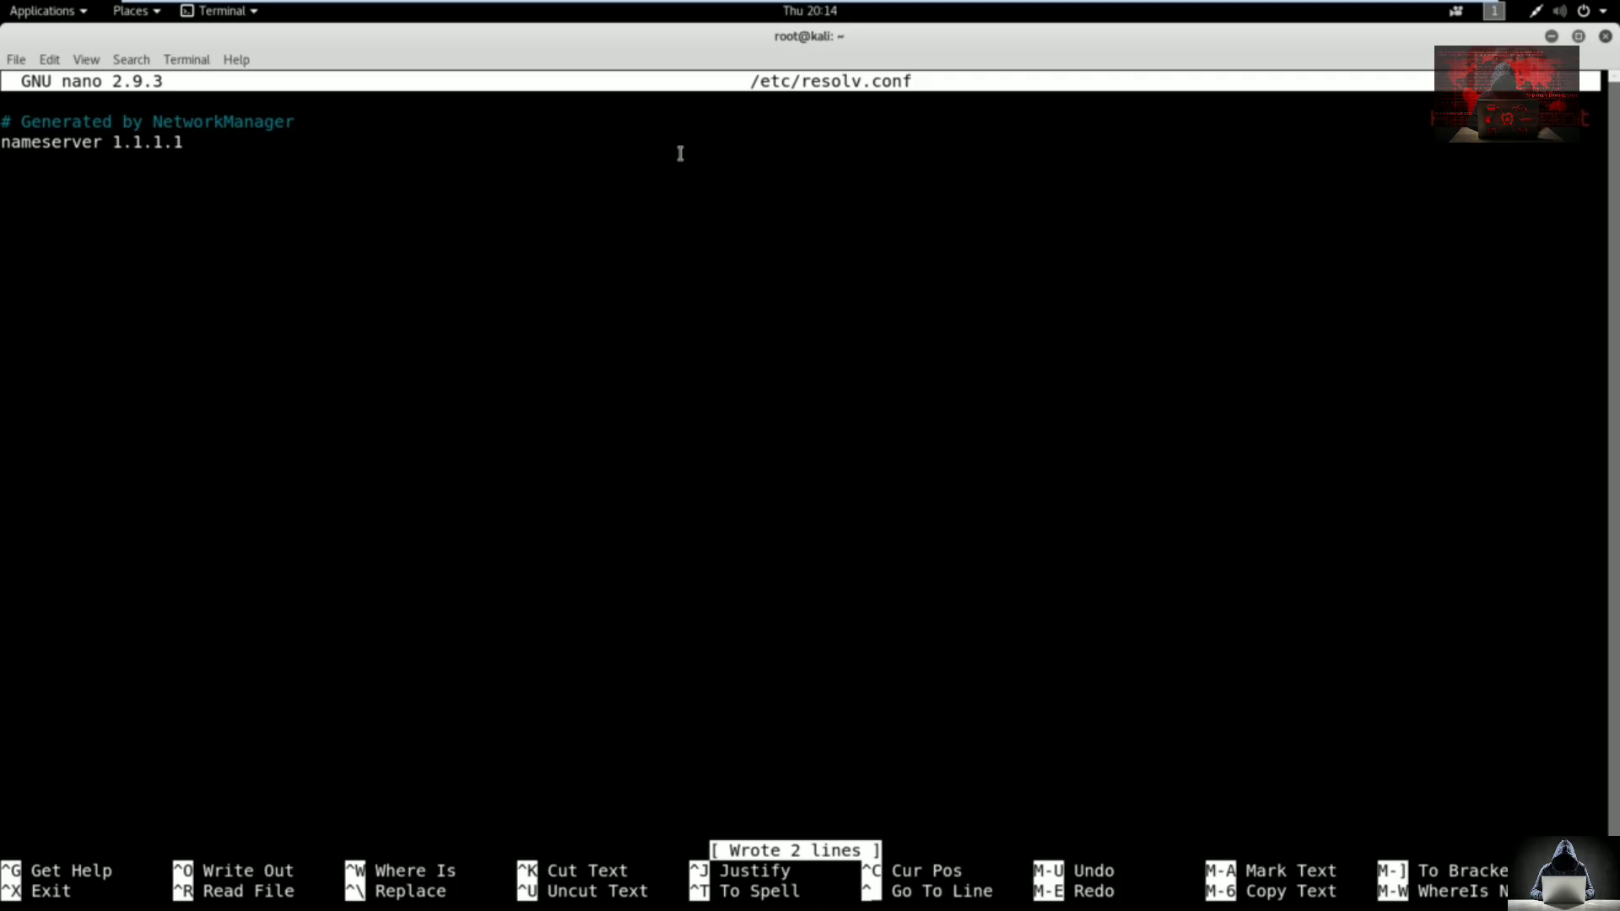
key("ctrl+x")
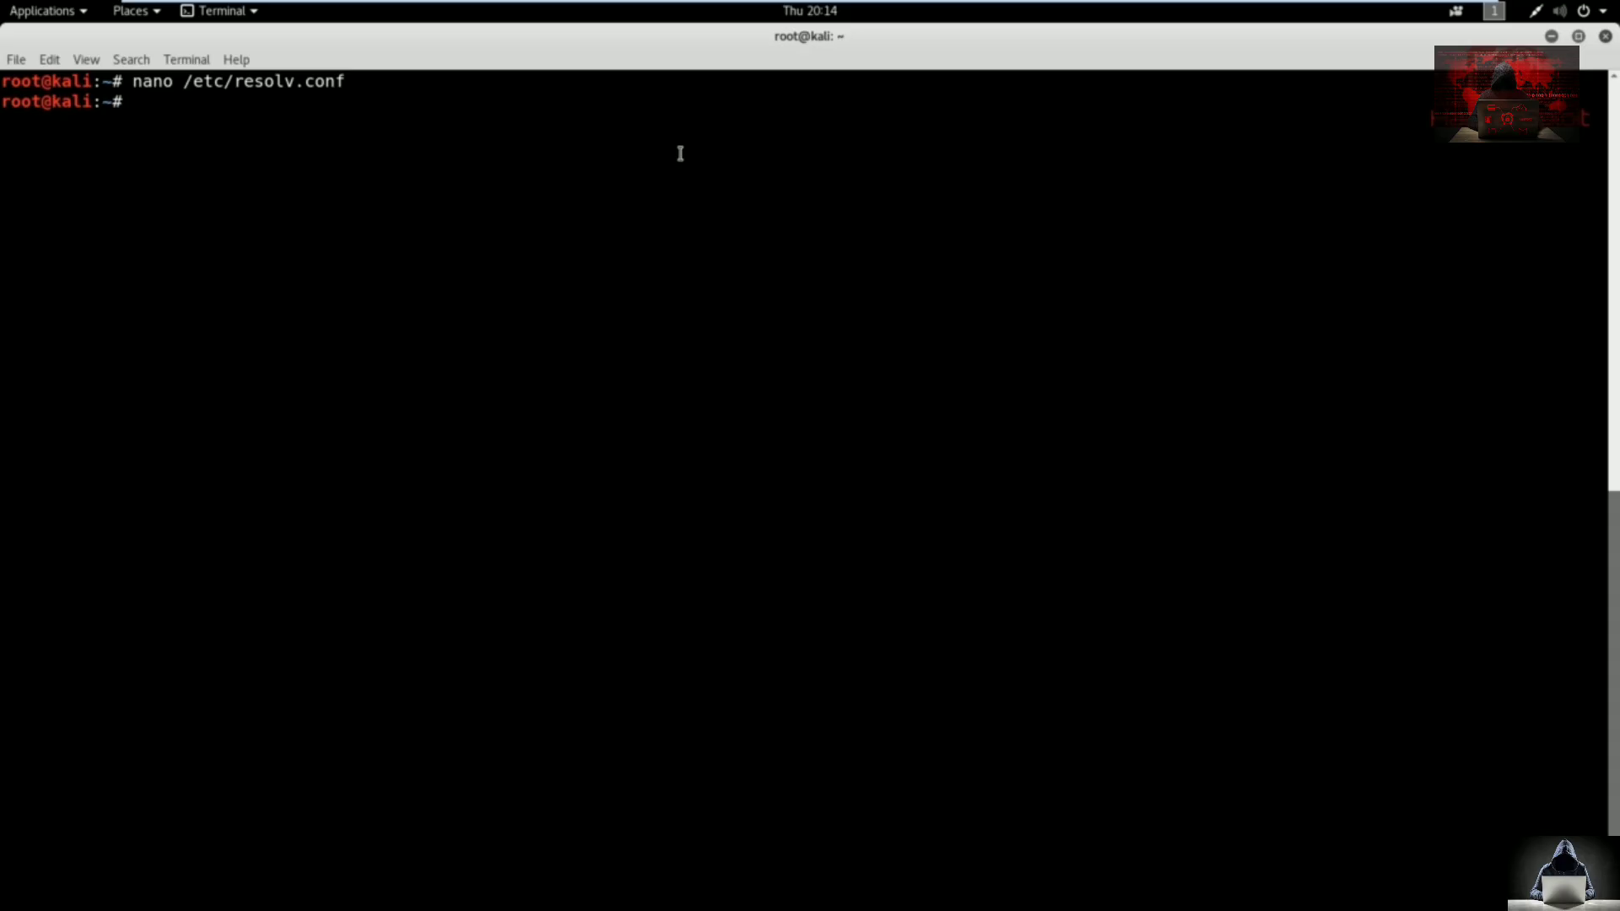
type("clear")
key("Return")
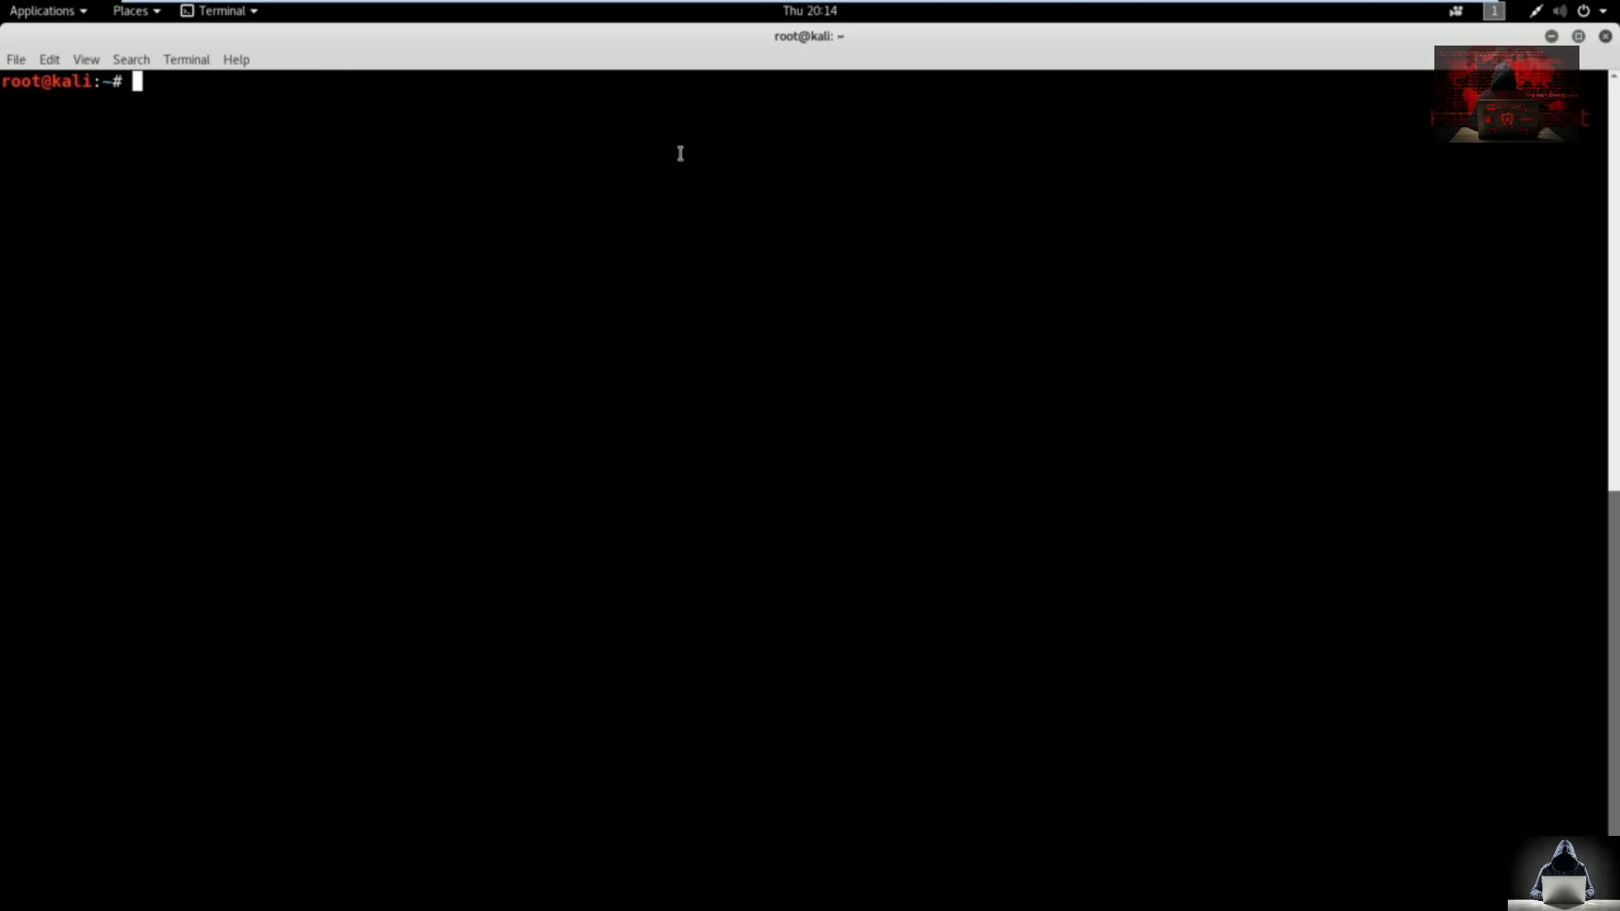
left_click(1553, 37)
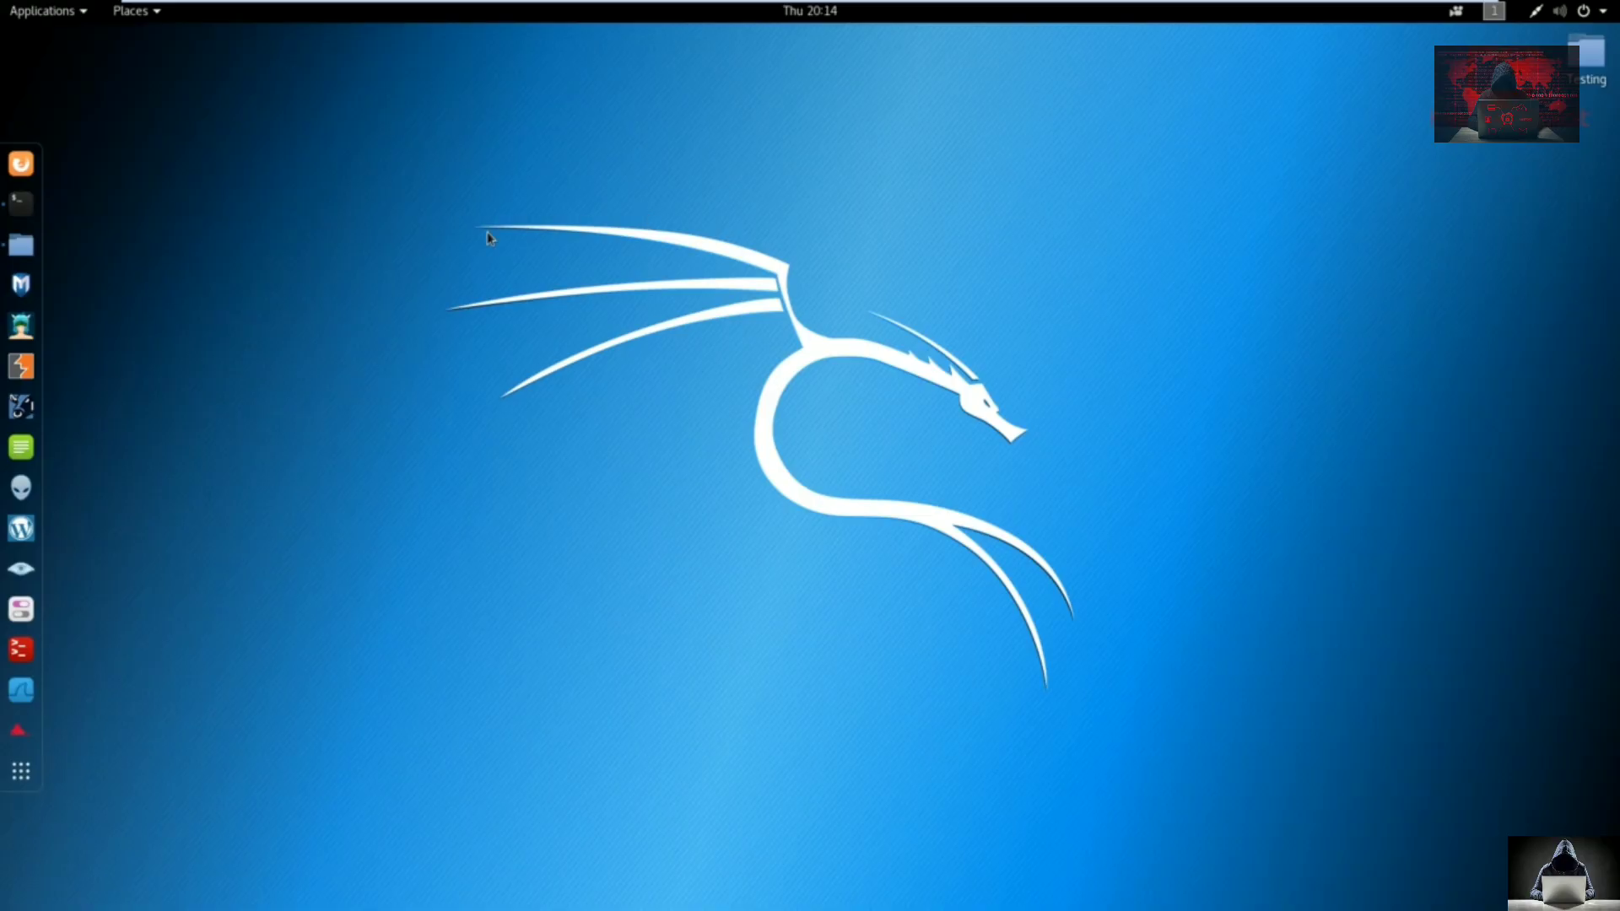
- Switch to Firefox and load dnsleaktest.com
left_click(30, 173)
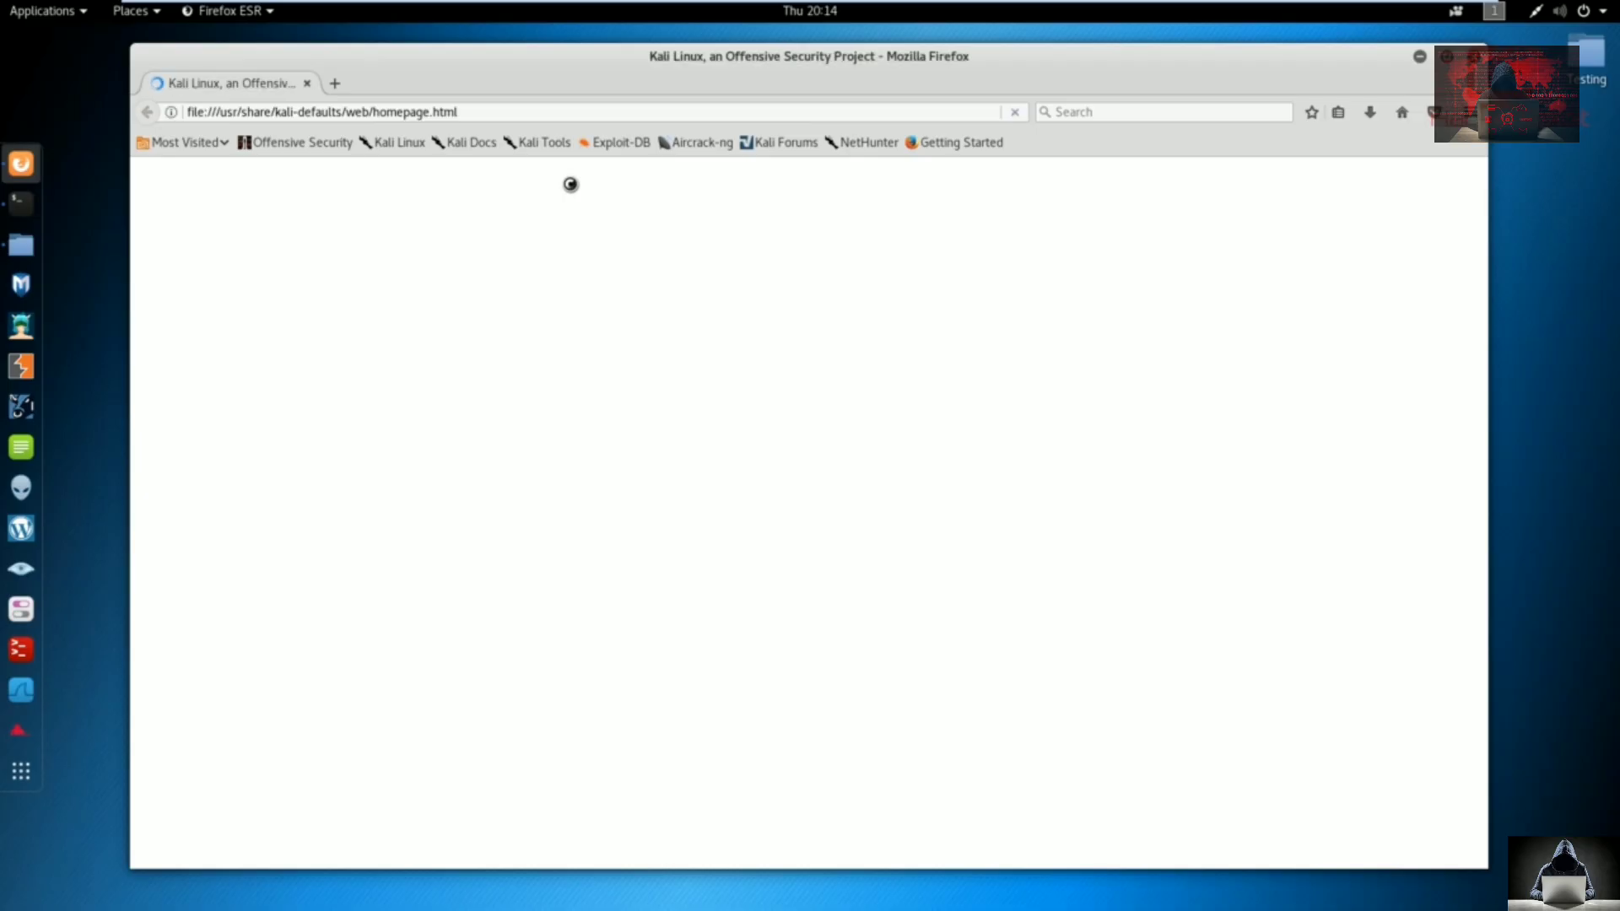
left_click(586, 105)
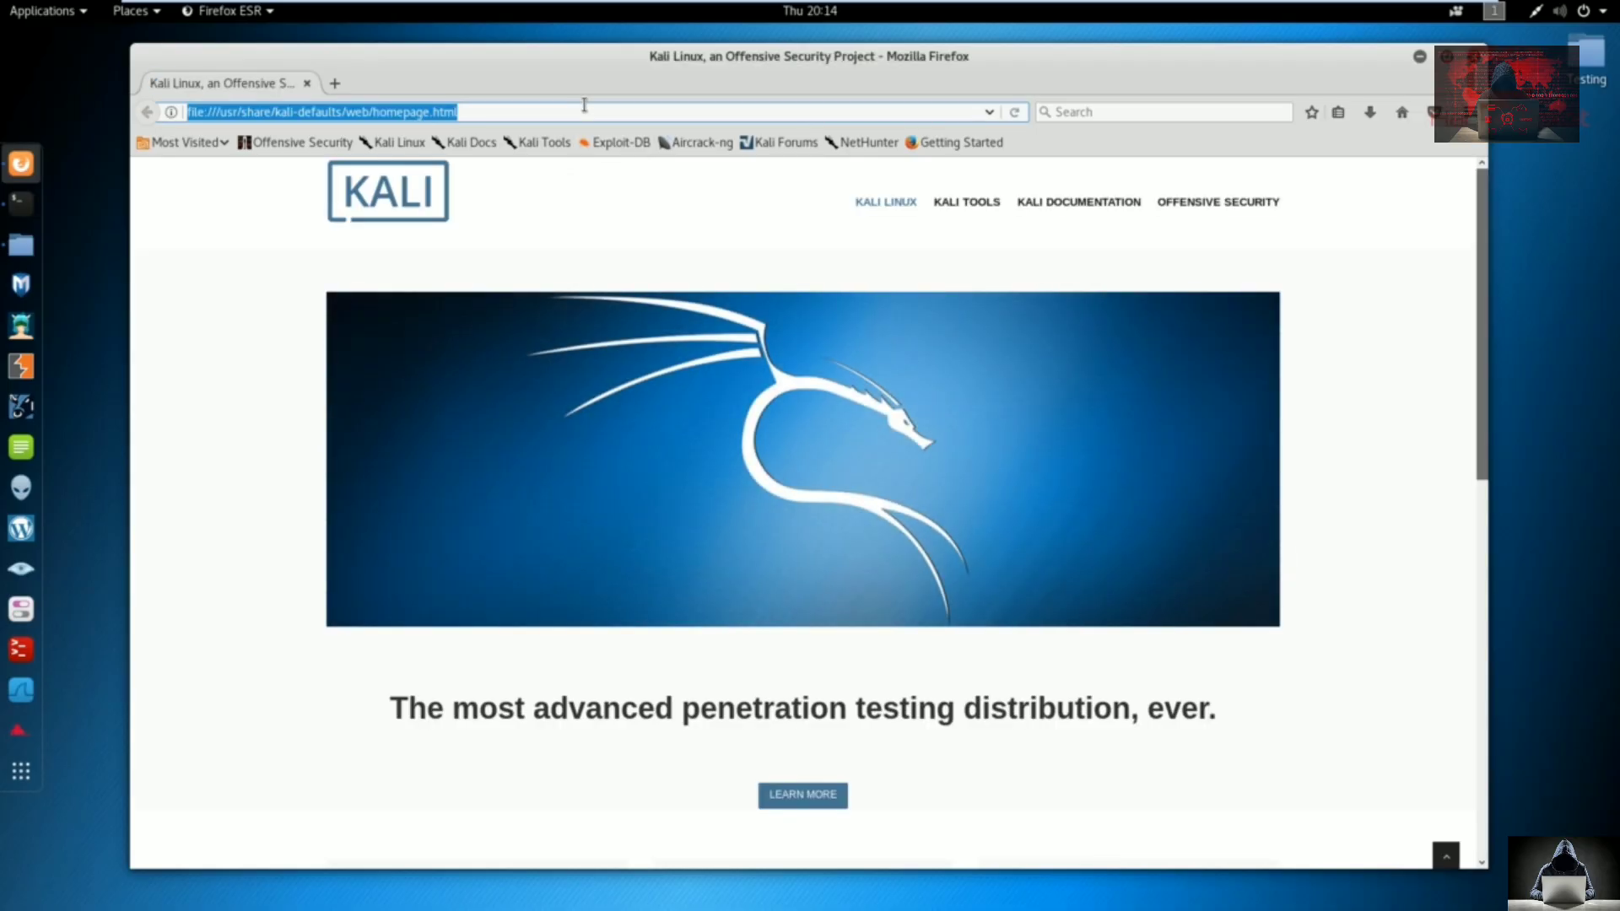
type("dnsleaktest.com/")
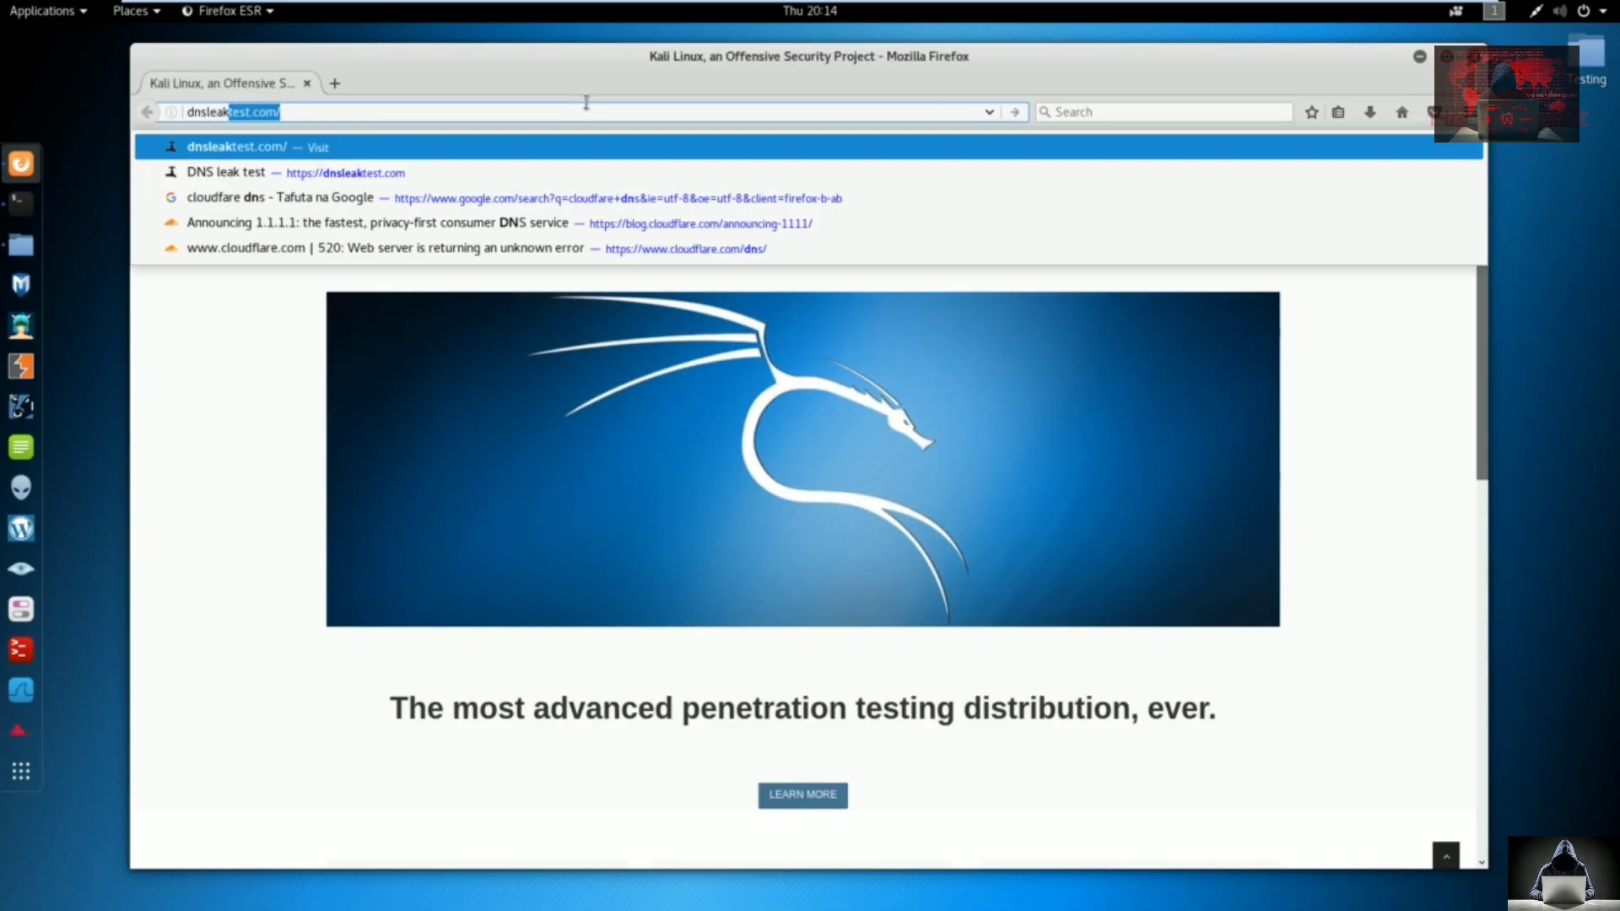
key("Return")
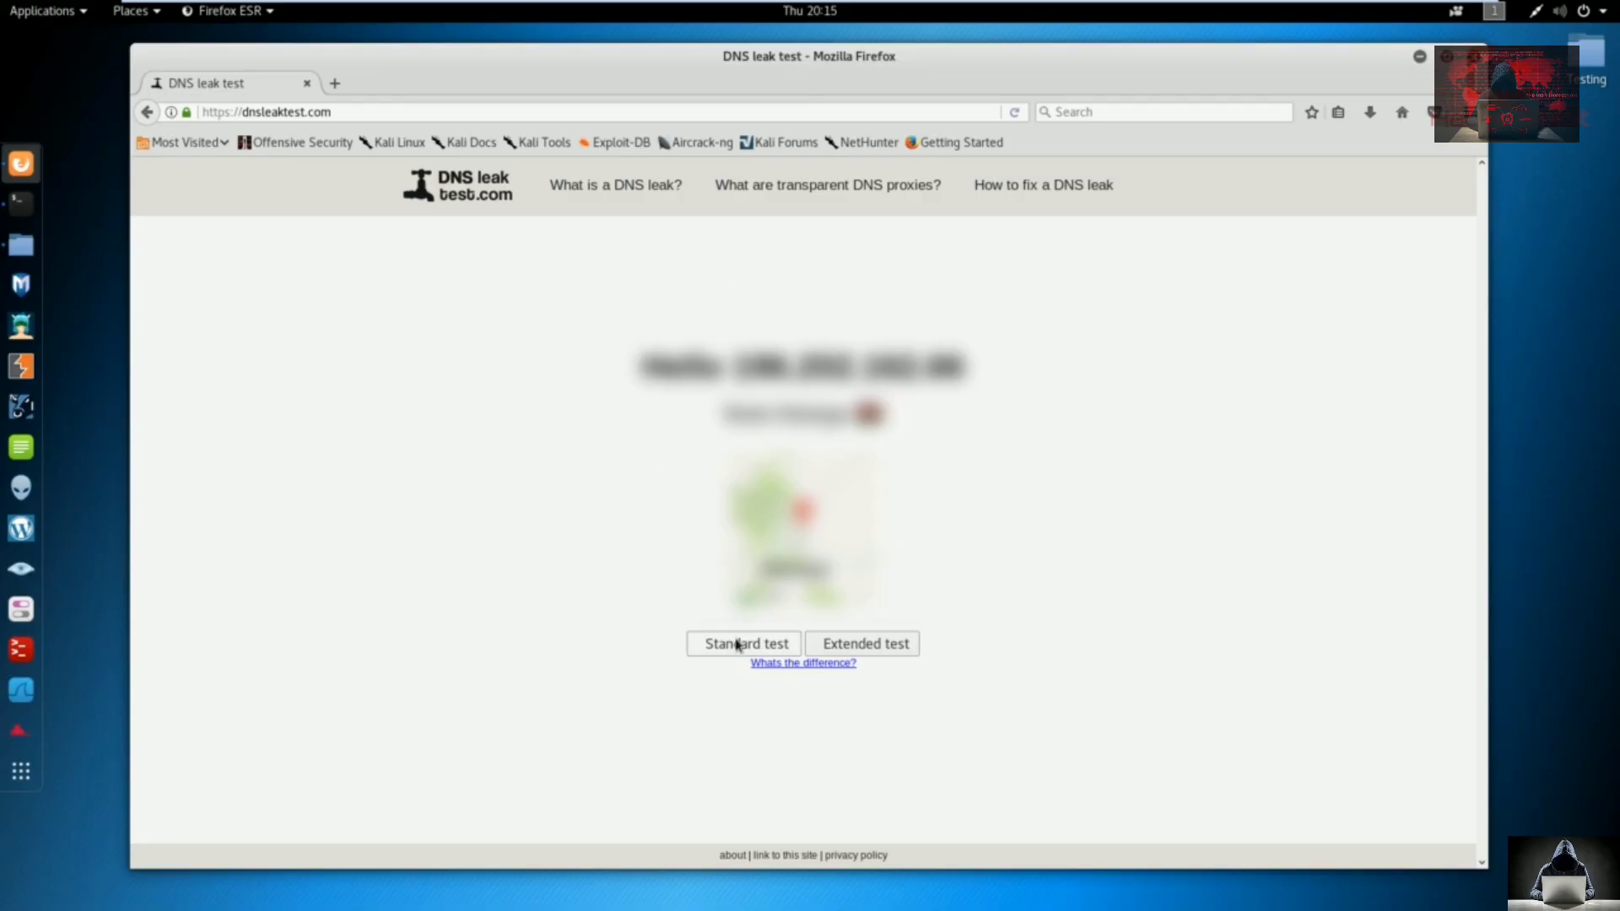
- Run the standard DNS leak test and examine the ISP of the first server listed in the results
left_click(738, 645)
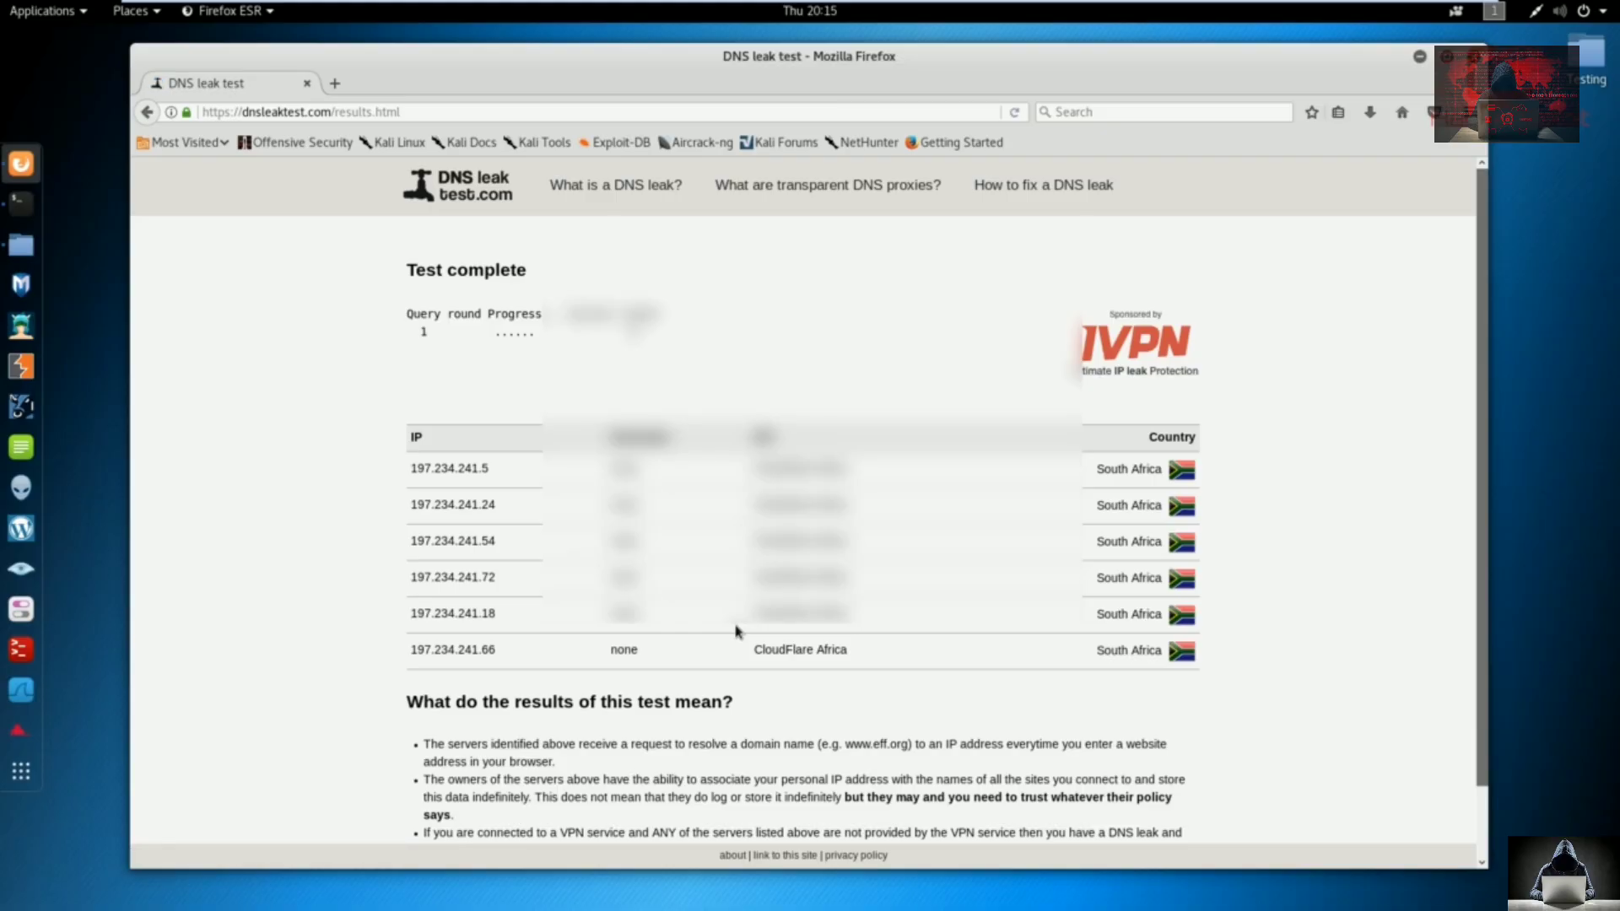
left_click_drag(754, 470, 861, 476)
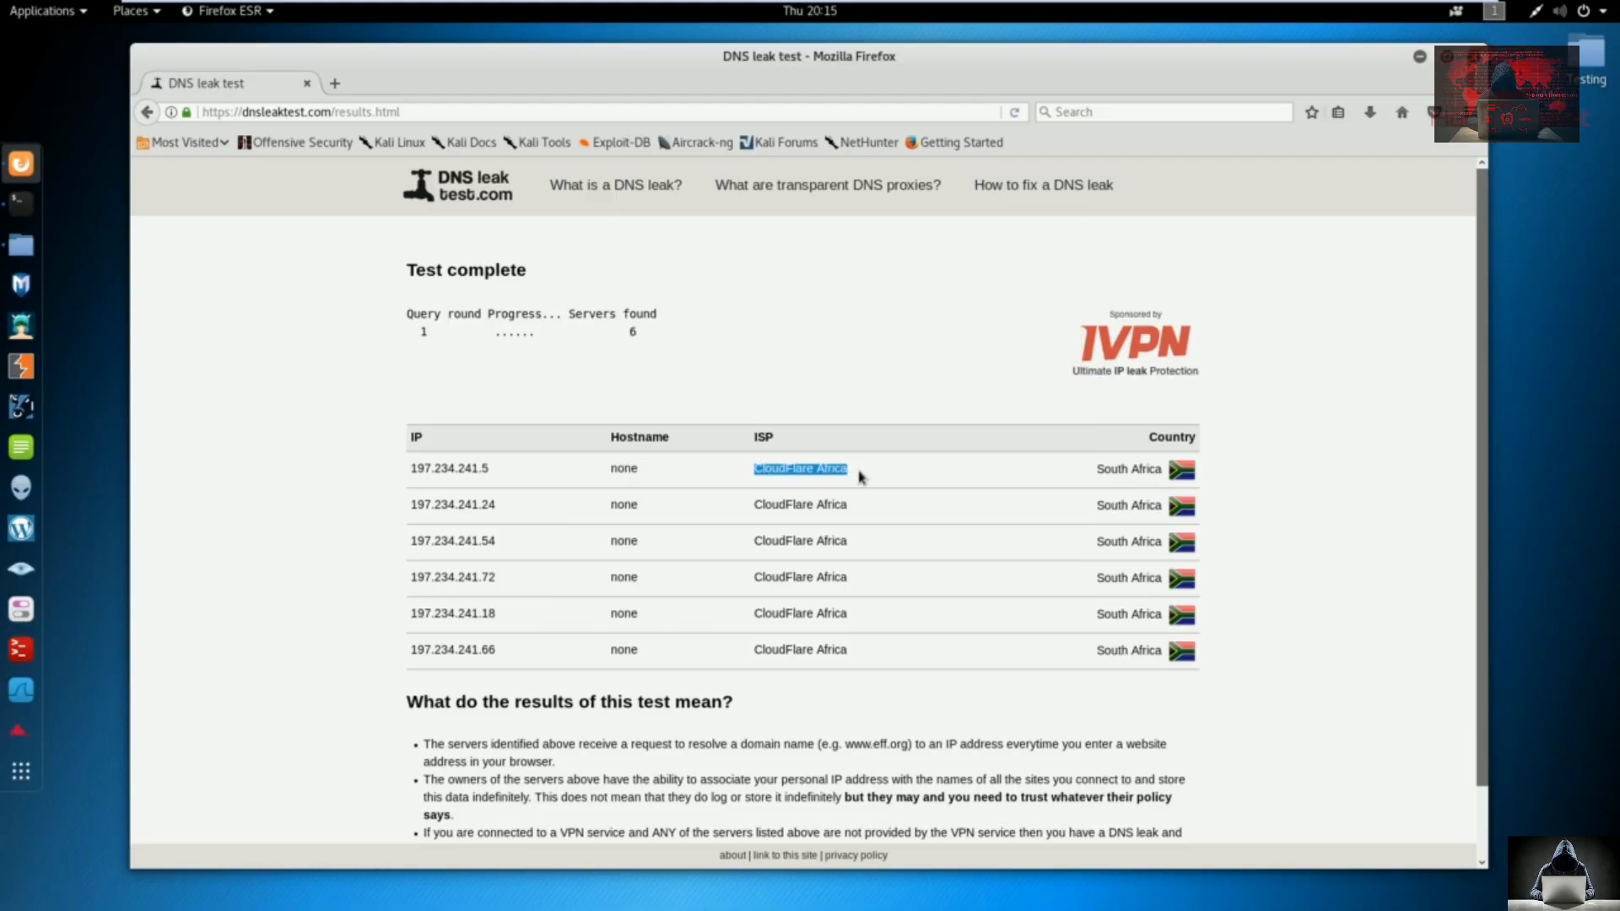
left_click(861, 476)
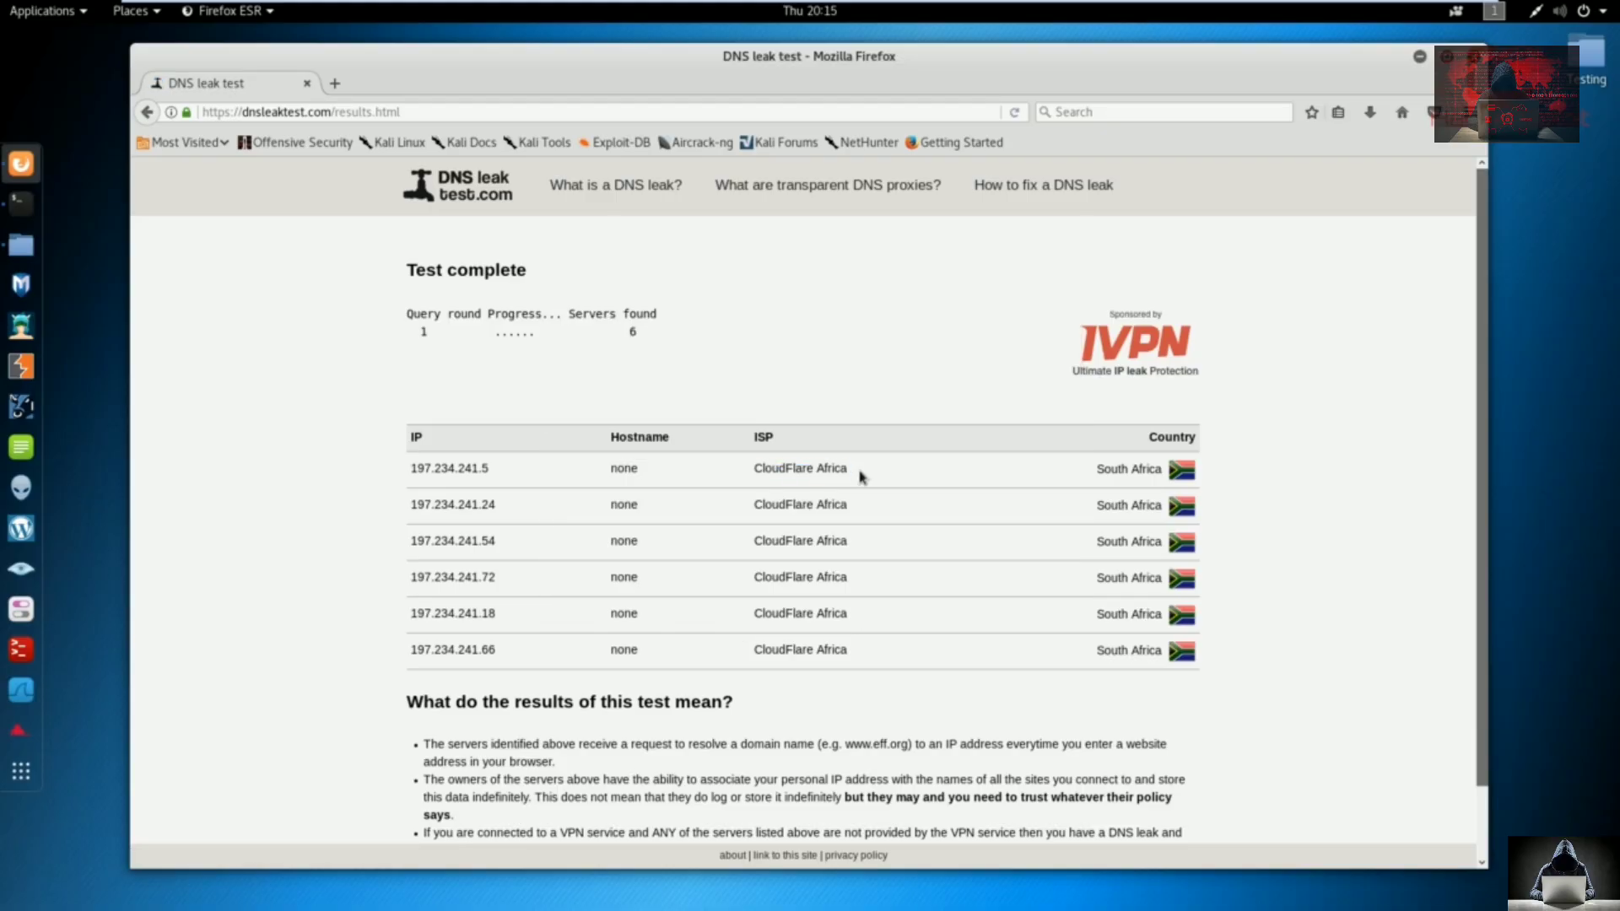
double_click(813, 470)
left_click(771, 471)
- Minimize the virtual machine and open the network adapter settings in the Windows Control Panel
mouse_move(979, 5)
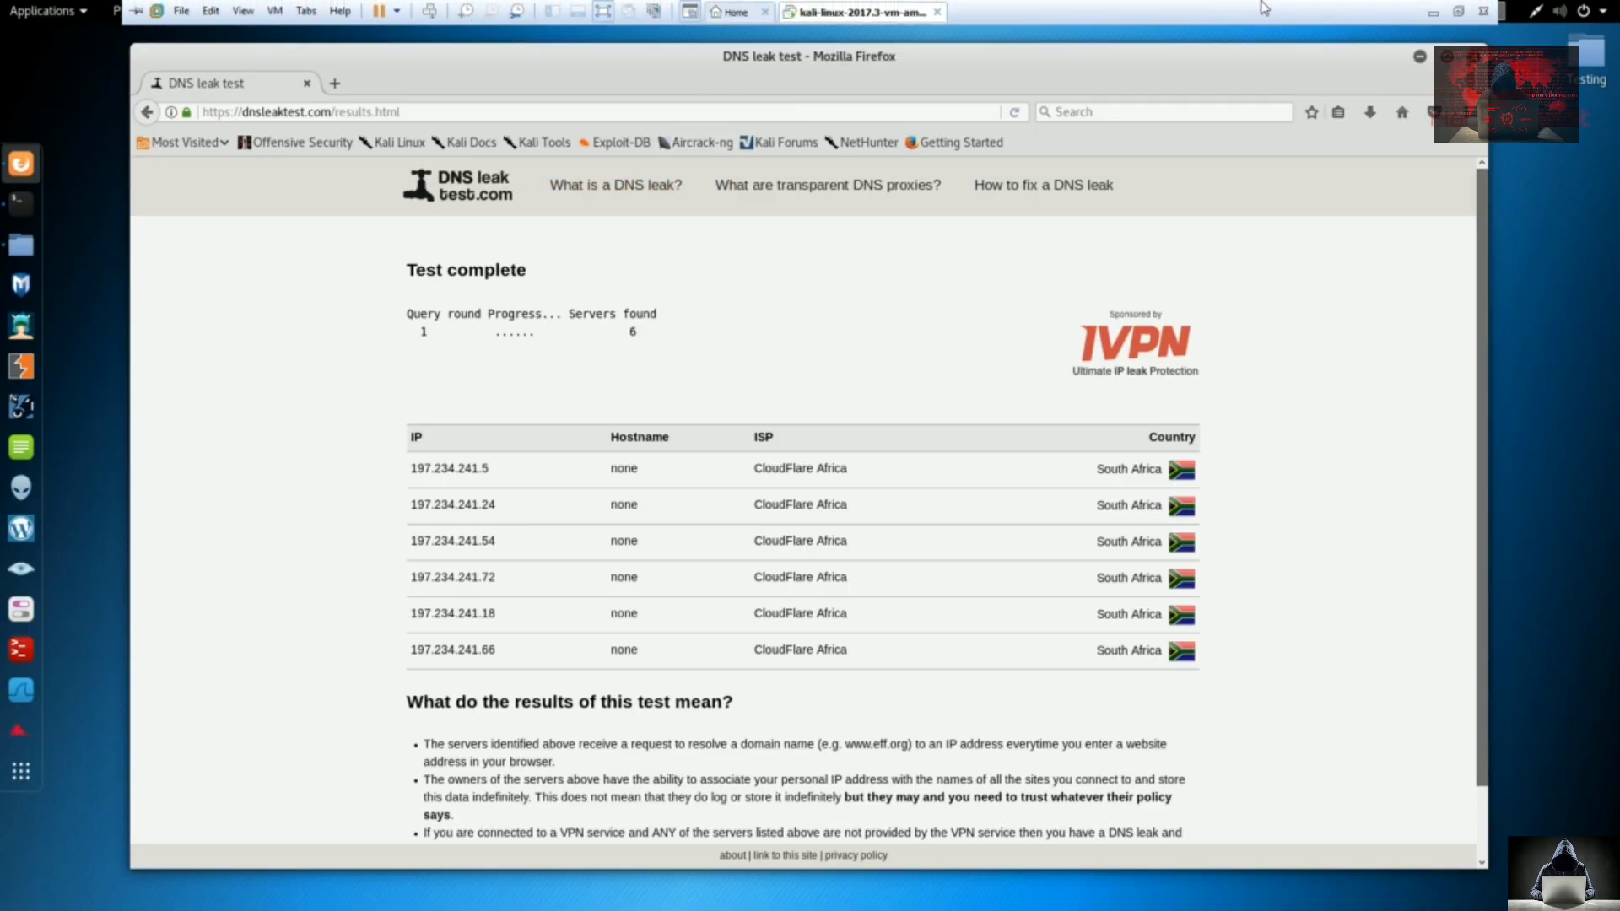
left_click(1431, 15)
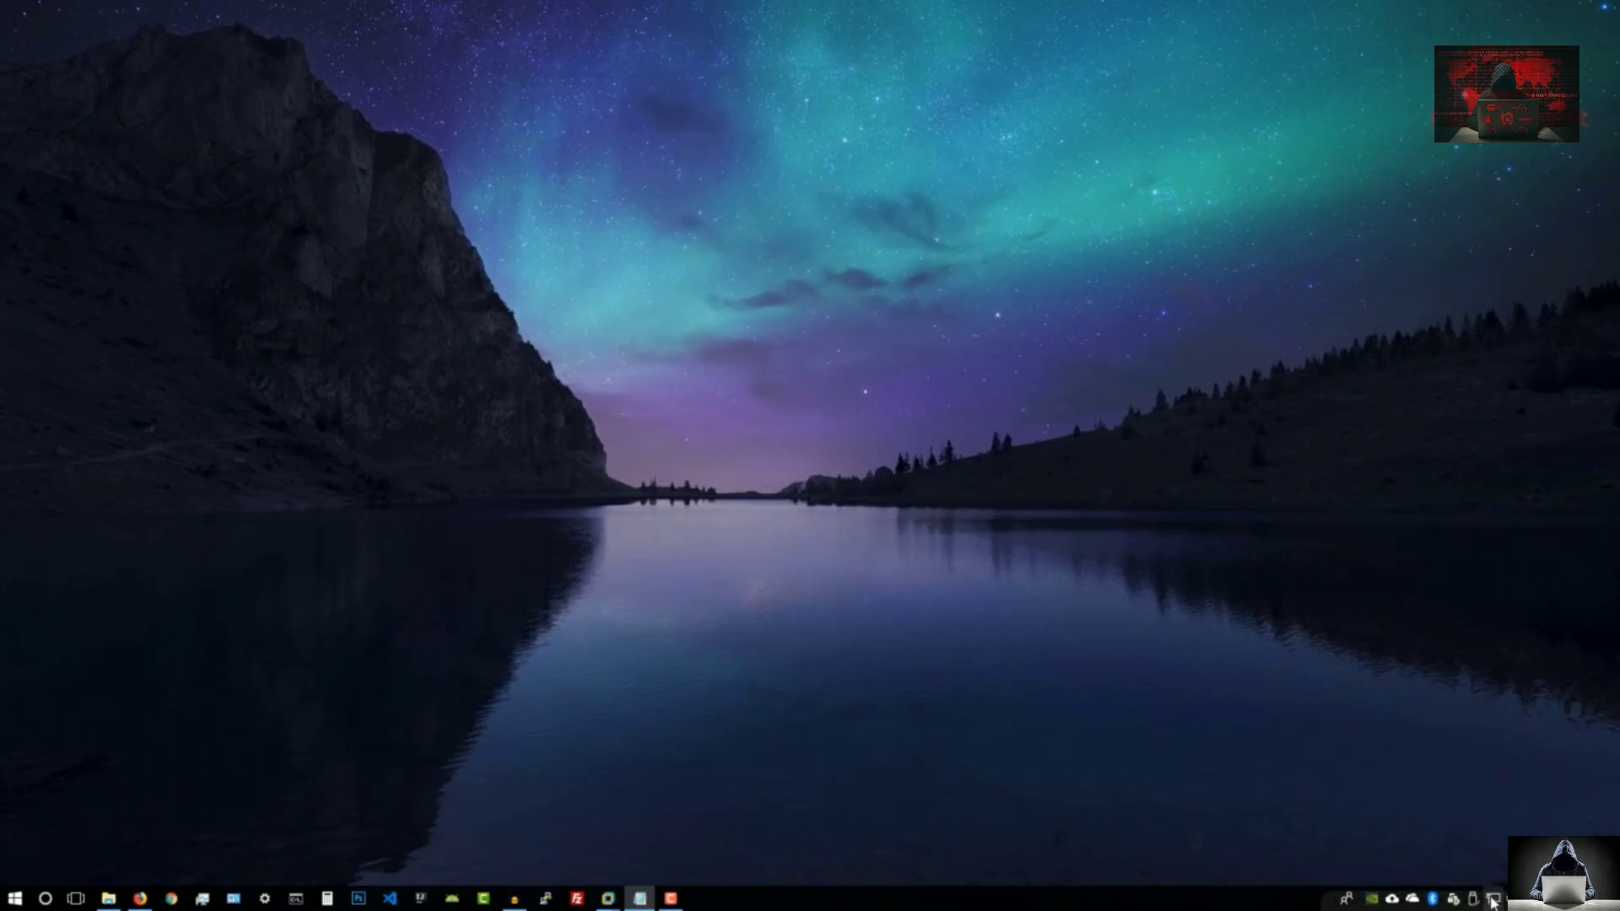
right_click(1493, 899)
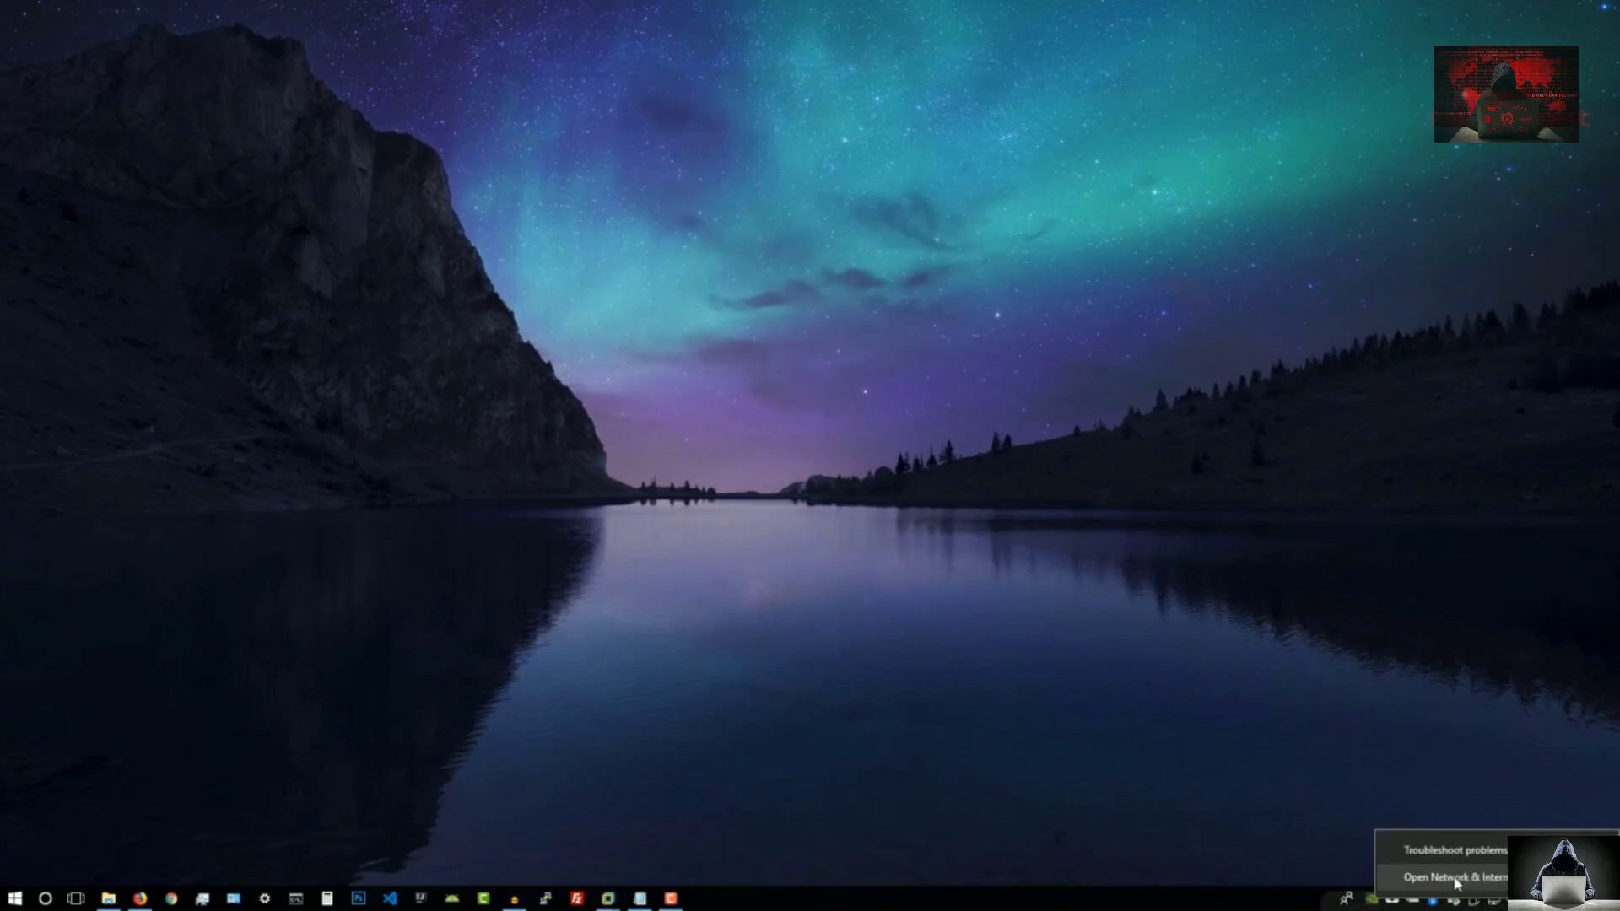
left_click(920, 732)
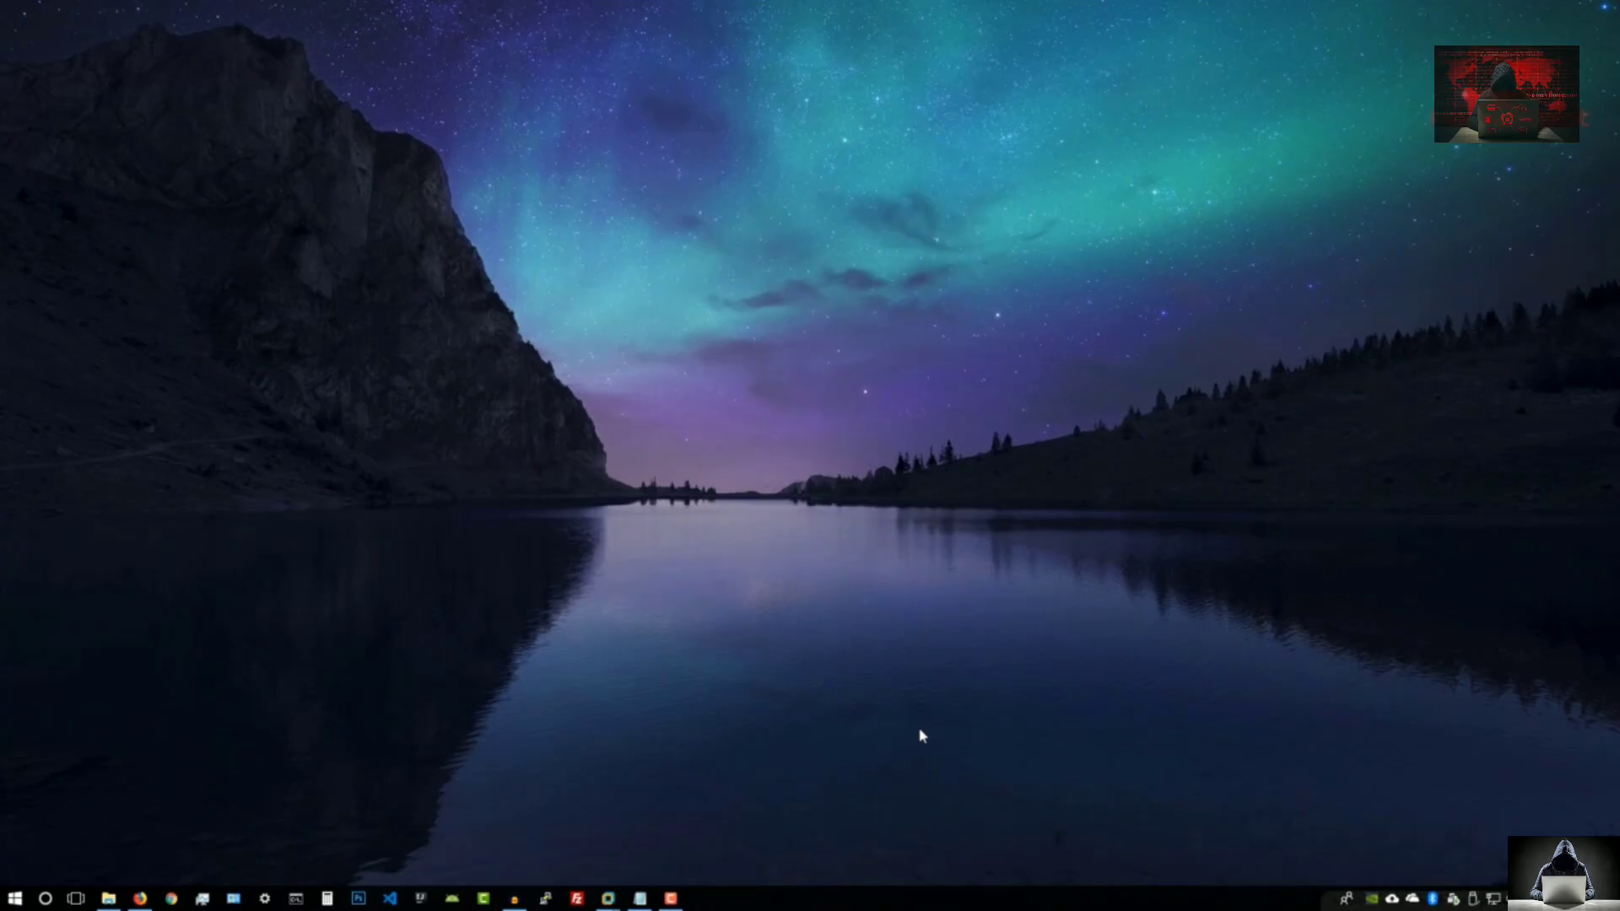
left_click(234, 899)
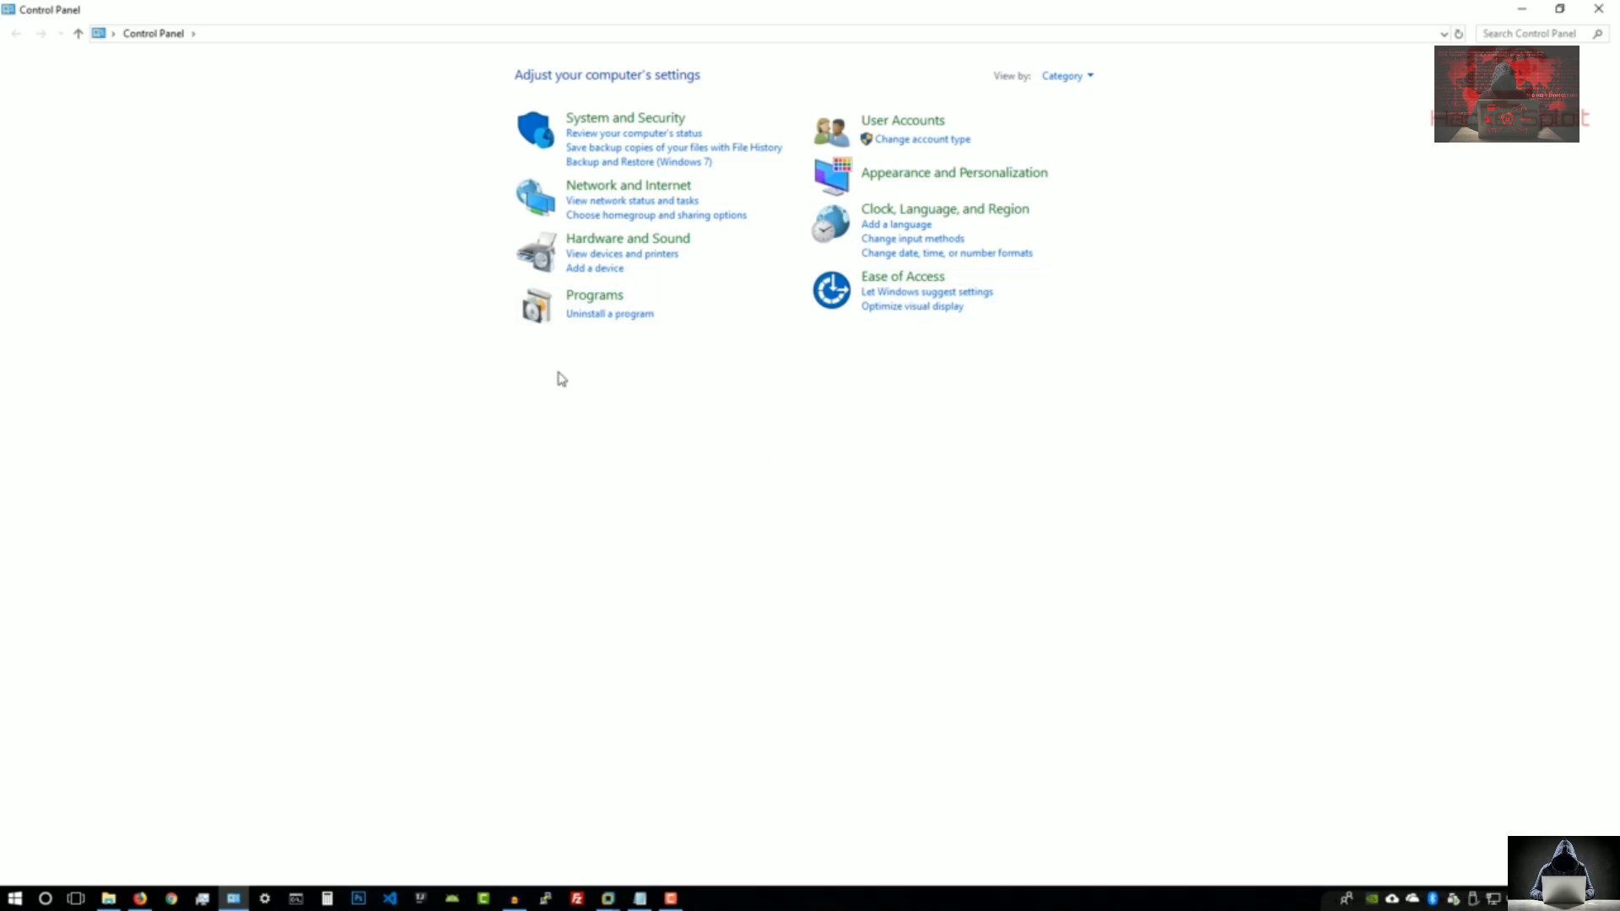
left_click(675, 186)
left_click(347, 76)
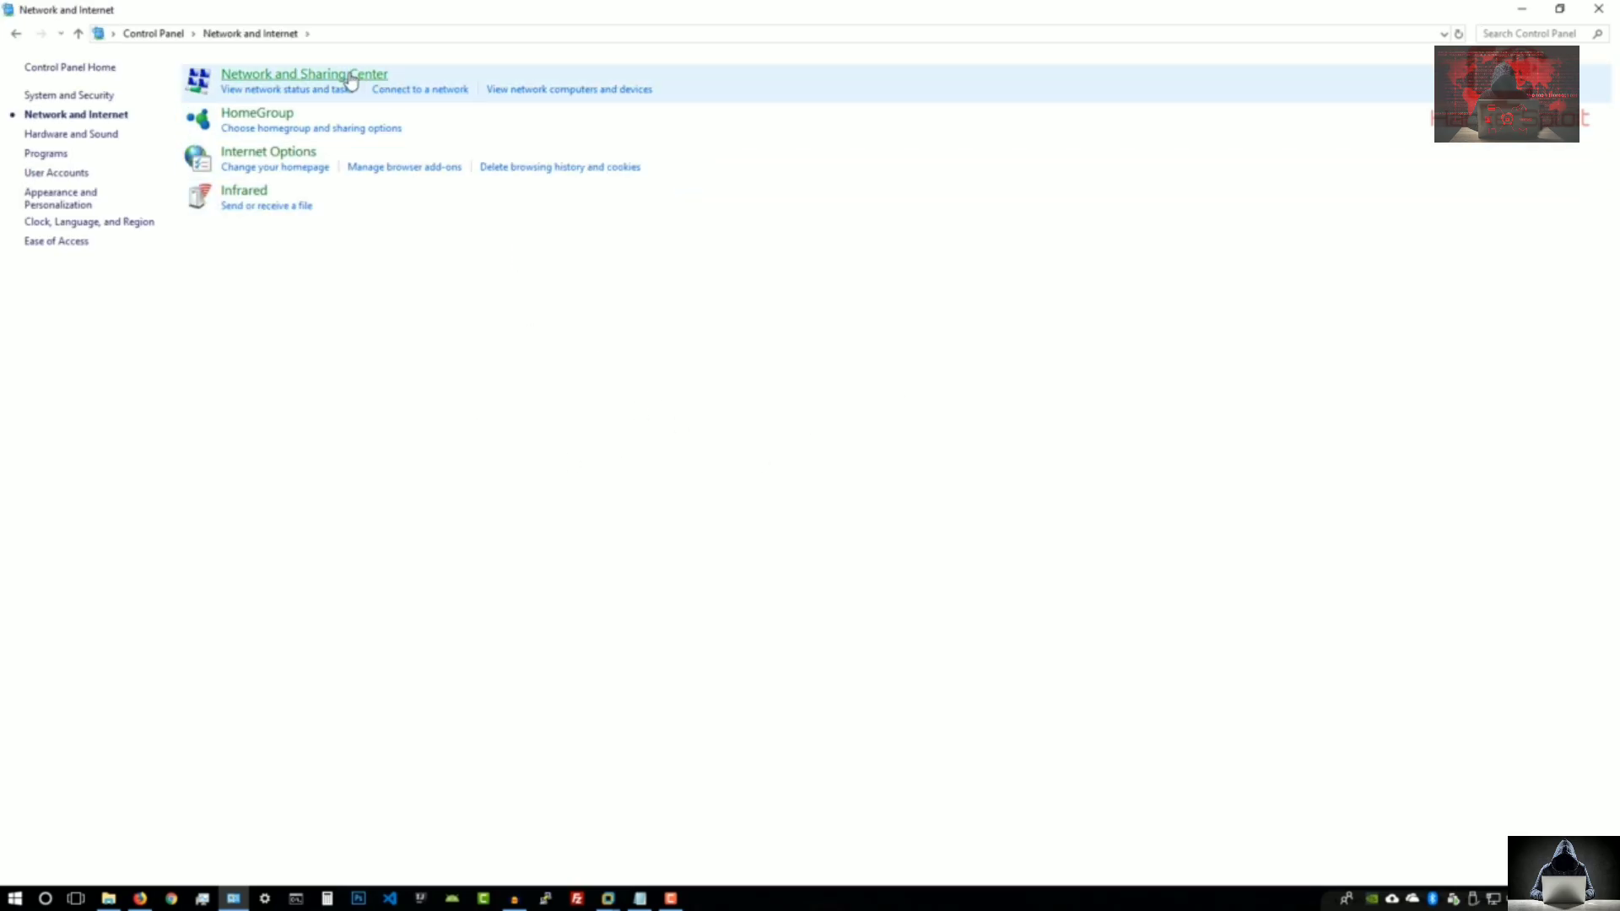
left_click(118, 99)
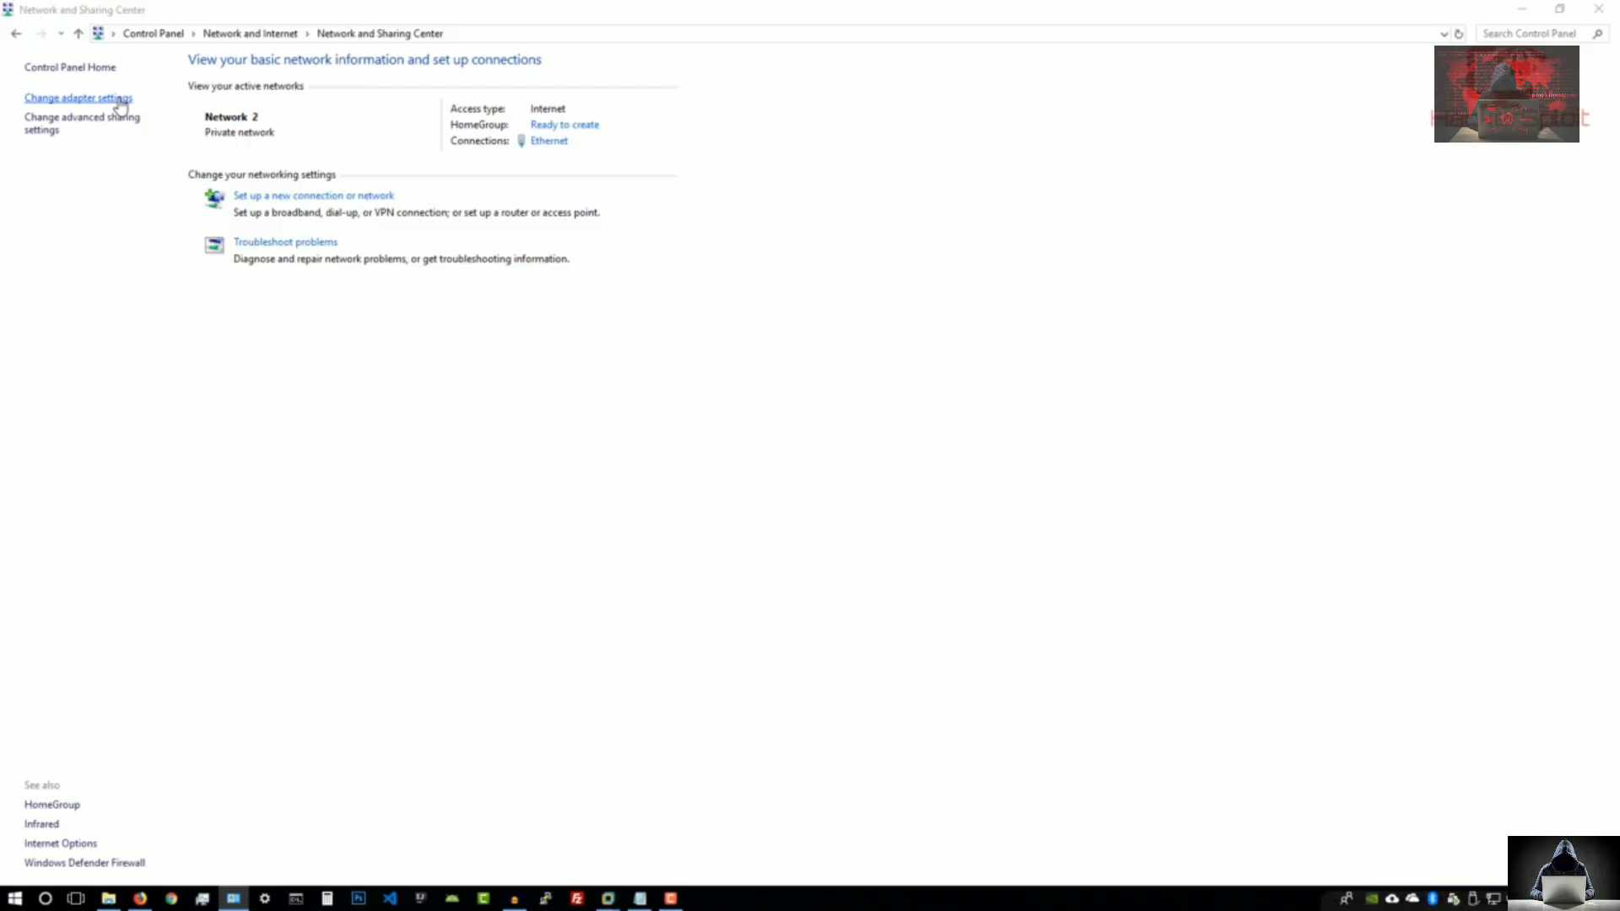
- Open the Internet Protocol Version 4 (TCP/IPv4) properties of the Ethernet adapter
right_click(319, 107)
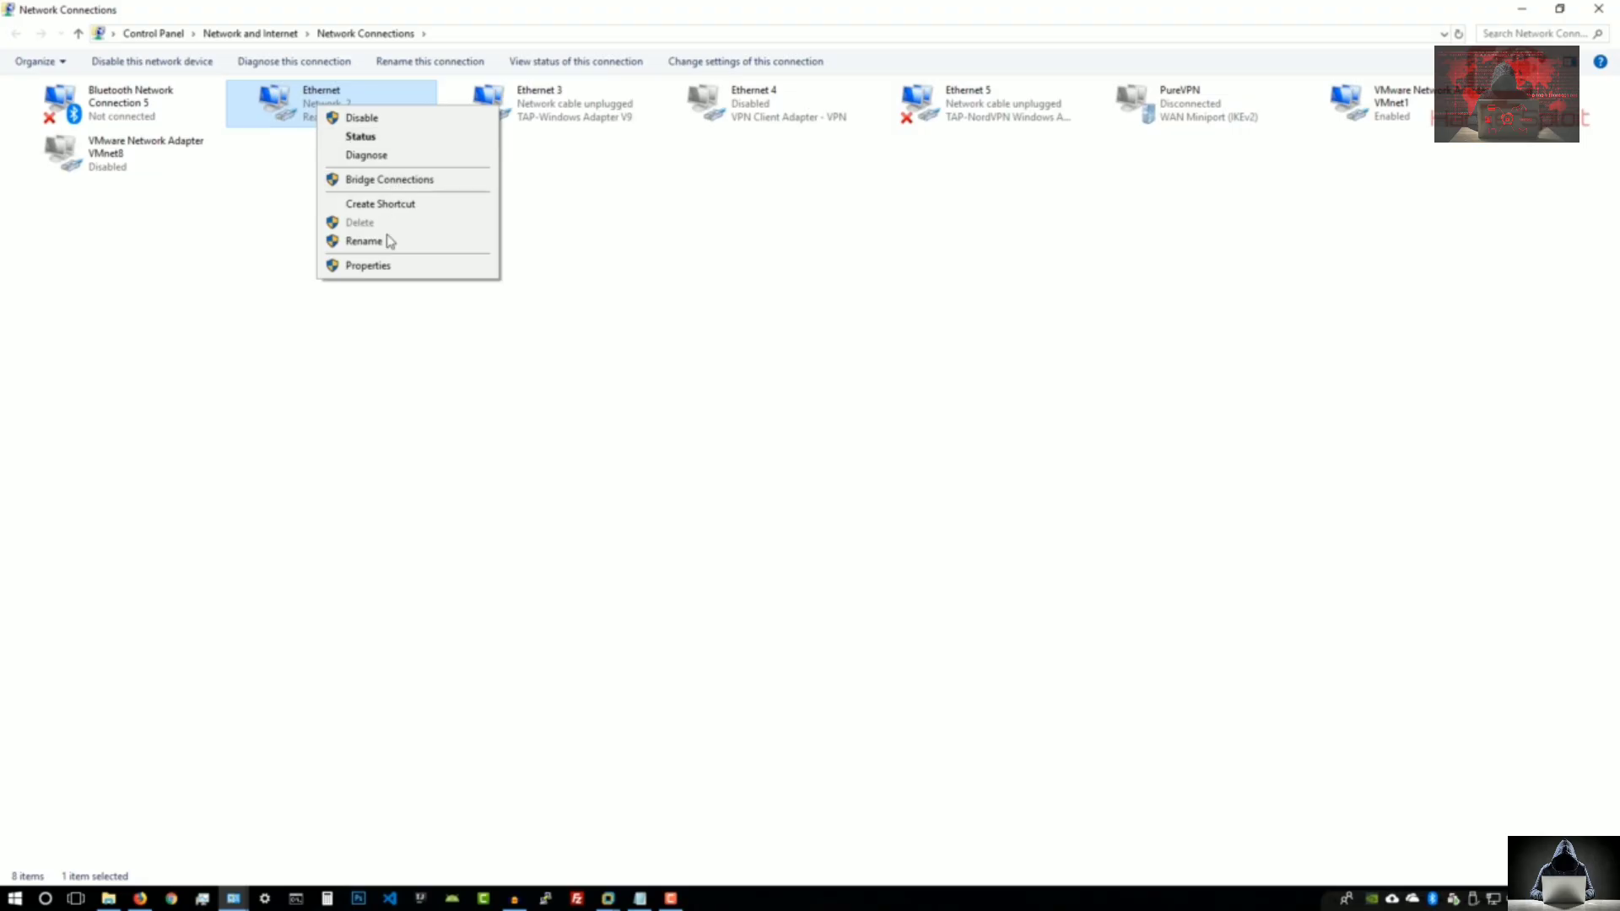
left_click(381, 265)
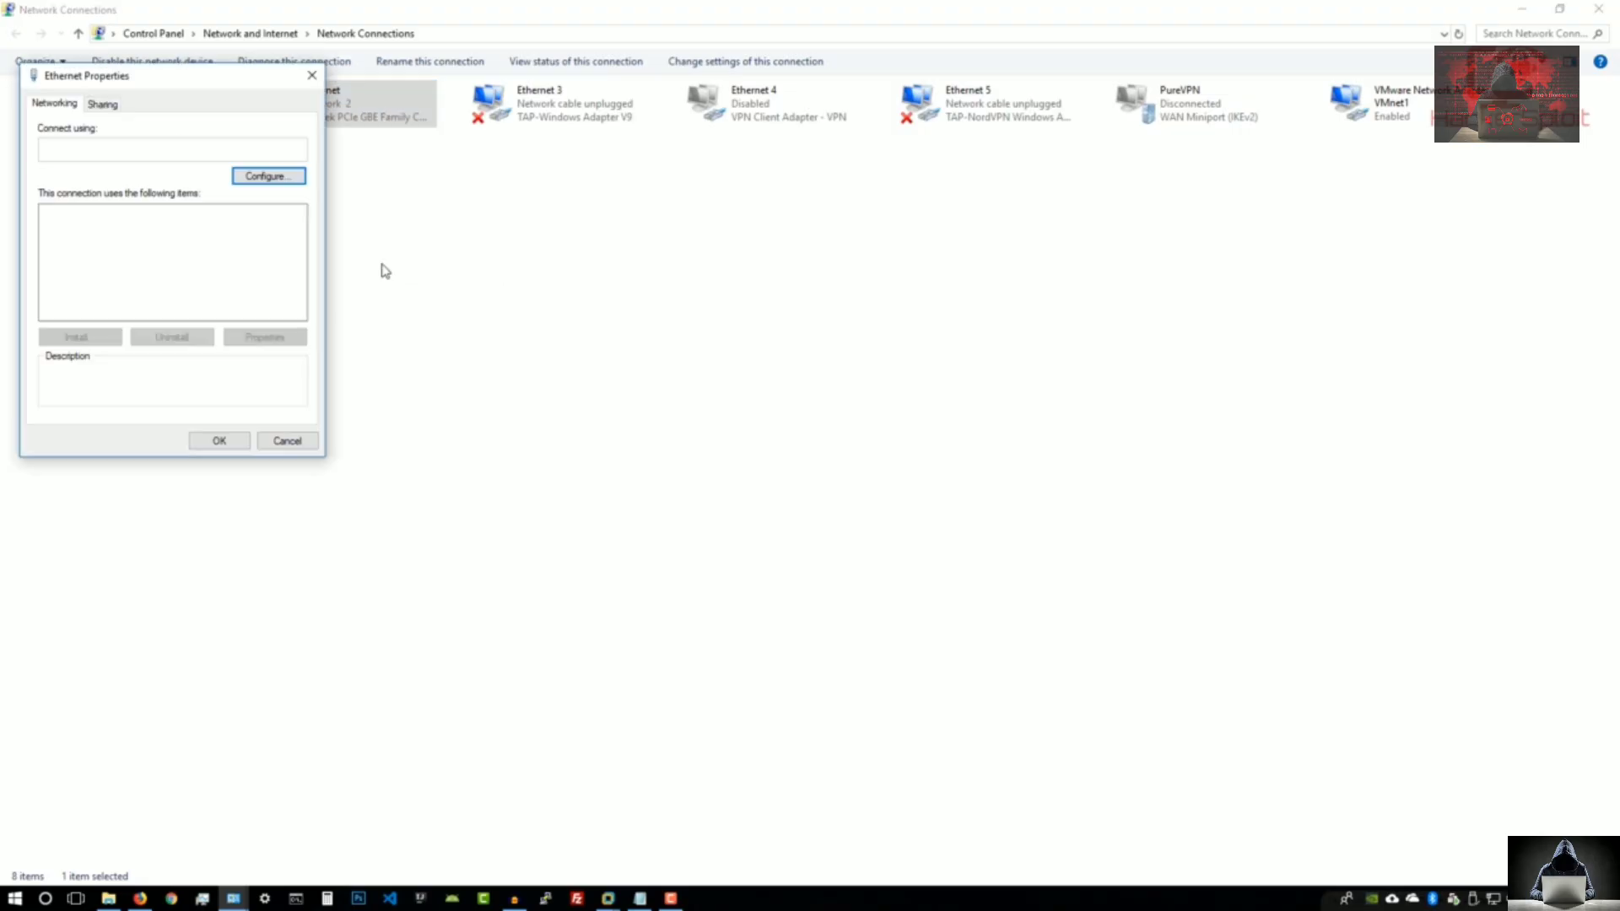
left_click_drag(232, 79, 791, 257)
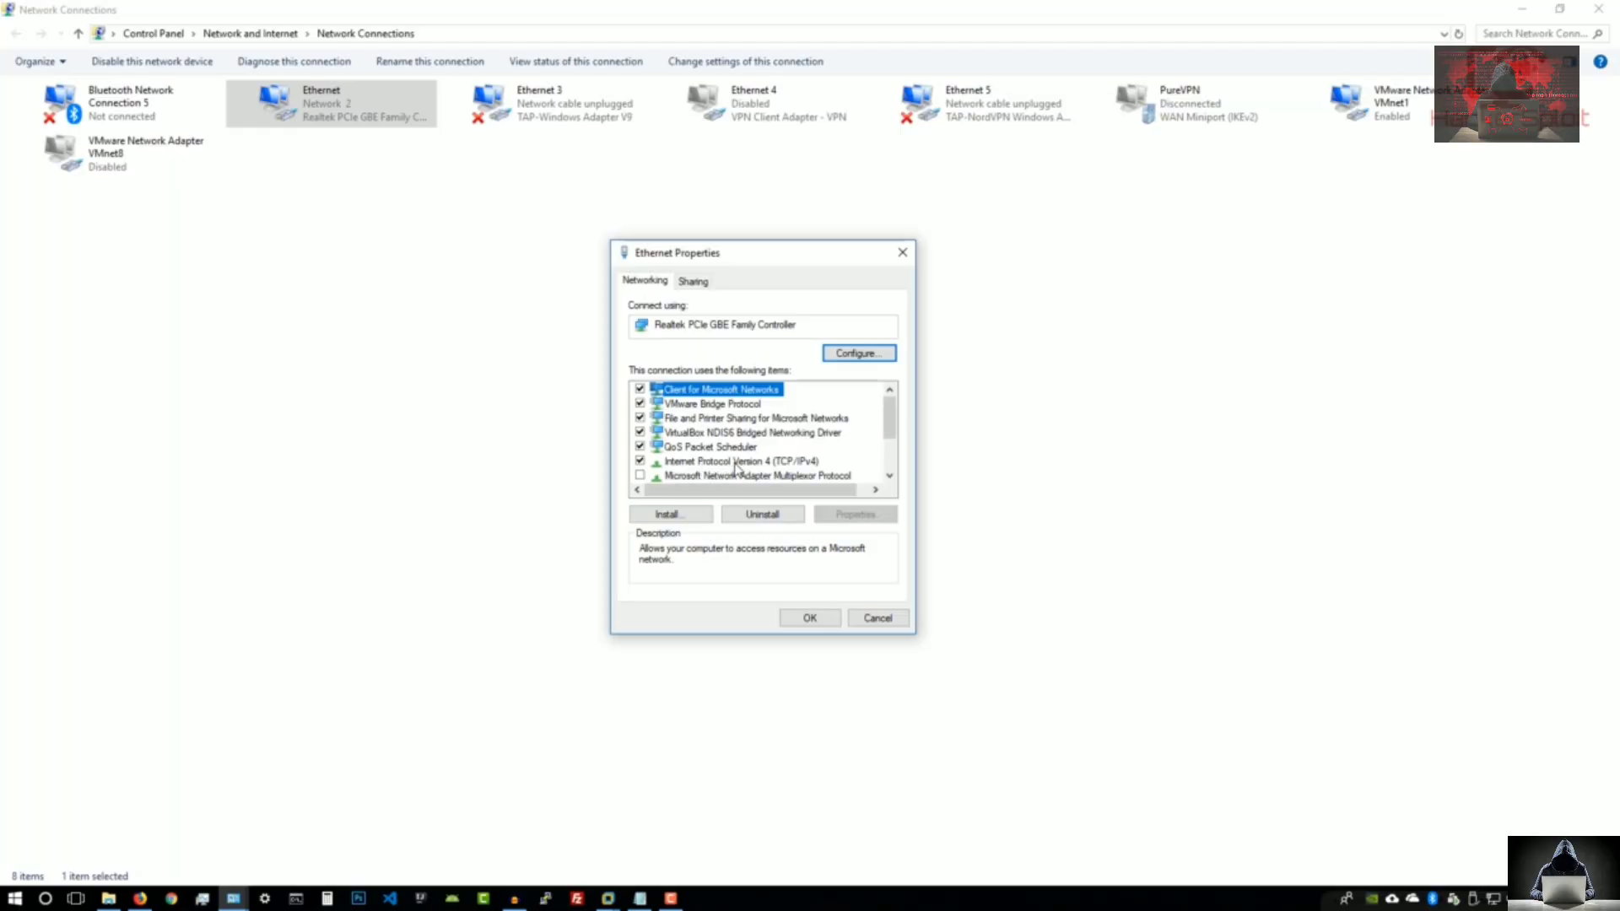
left_click(814, 465)
left_click_drag(892, 432, 892, 436)
left_click(844, 527)
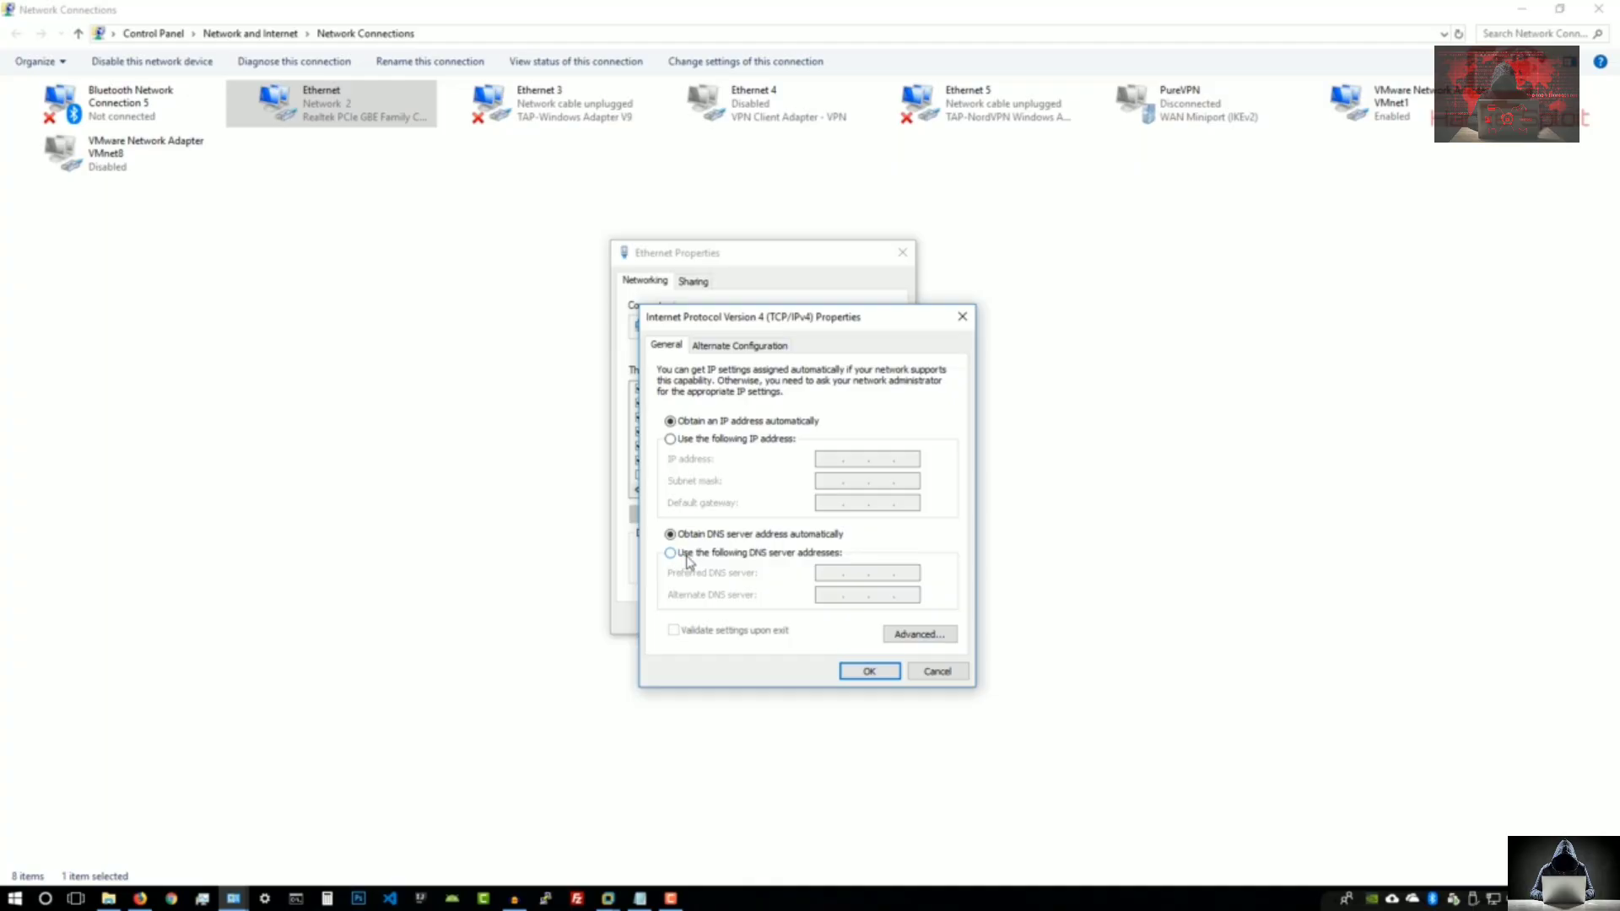
- Specify 1.1.1.1 manually as the preferred DNS server, enable validation upon exit, and apply the Ethernet adapter settings
left_click(786, 557)
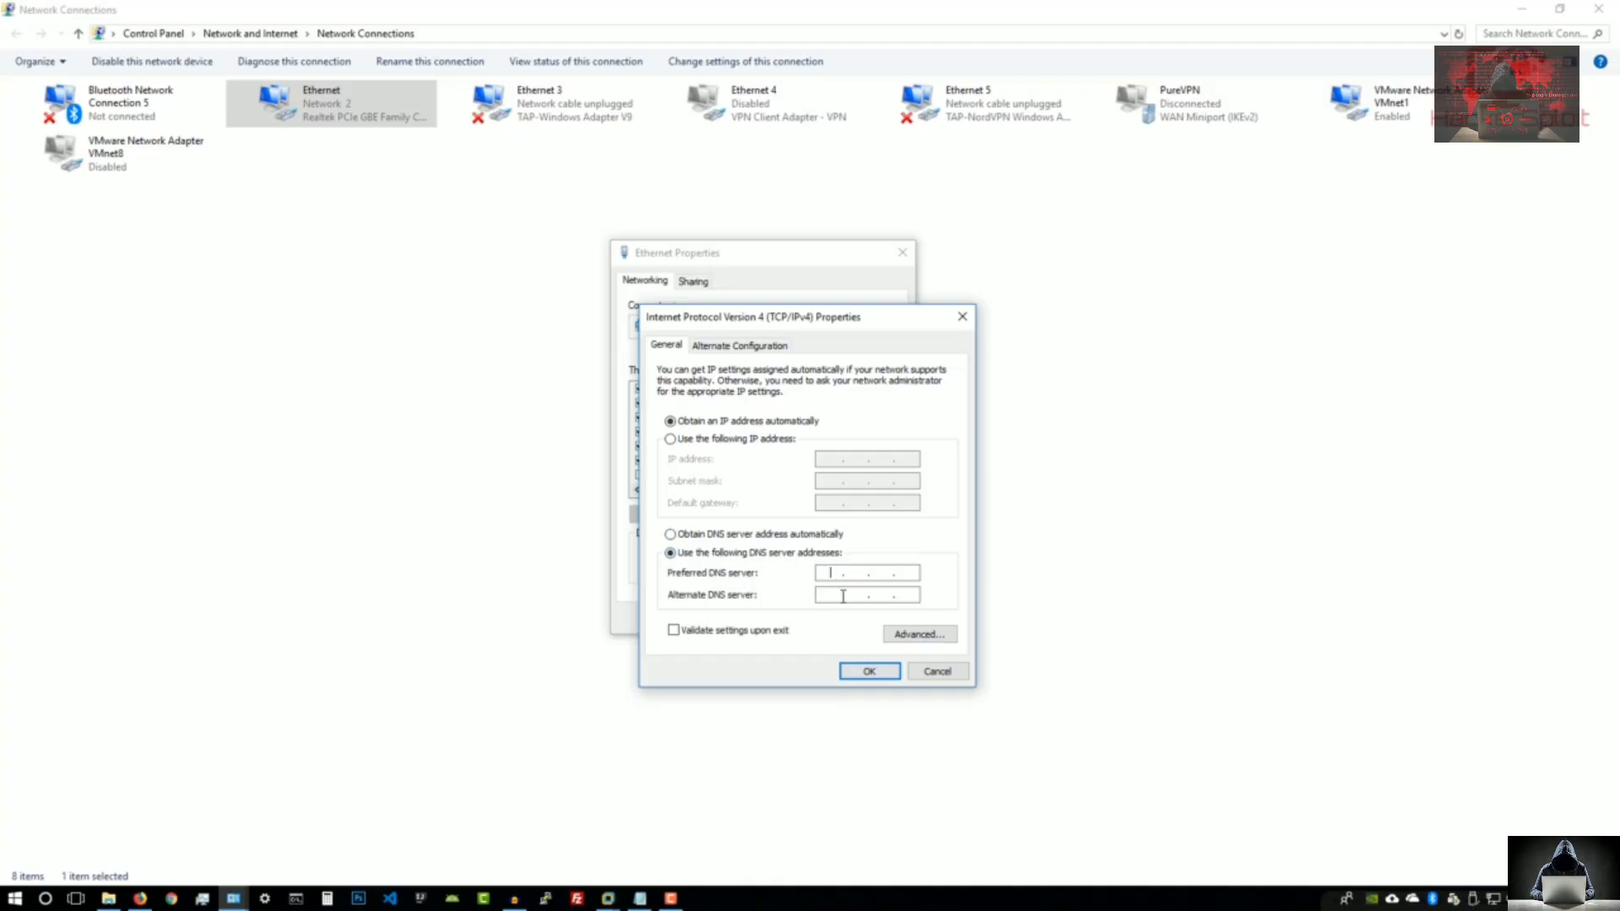
type("1.1.1.1")
left_click(671, 633)
left_click(867, 671)
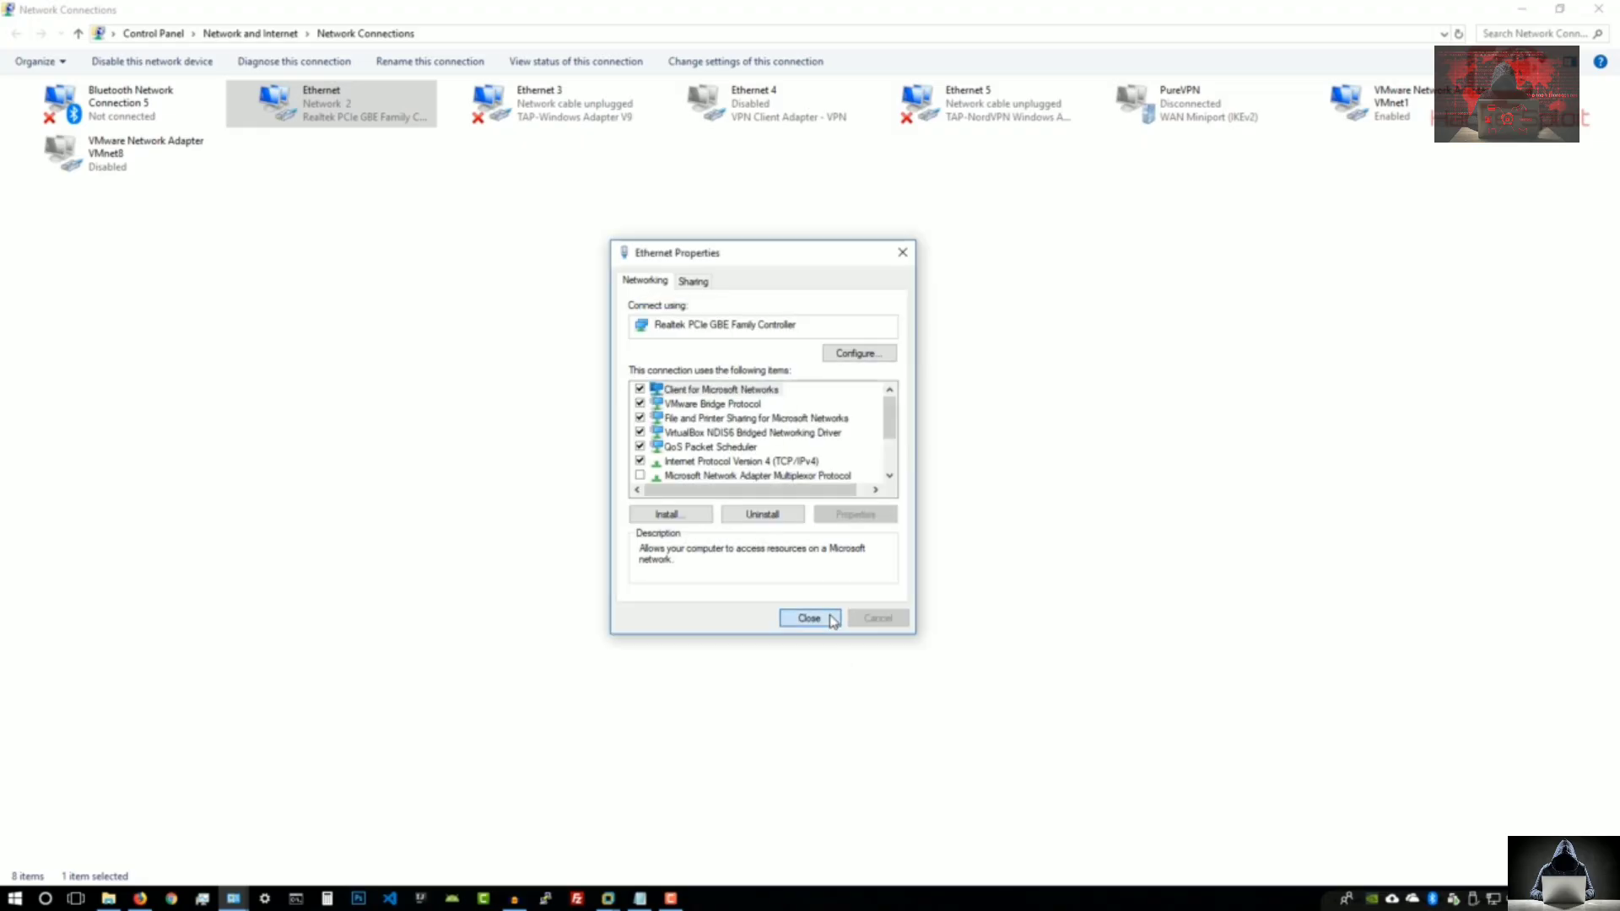
left_click(831, 620)
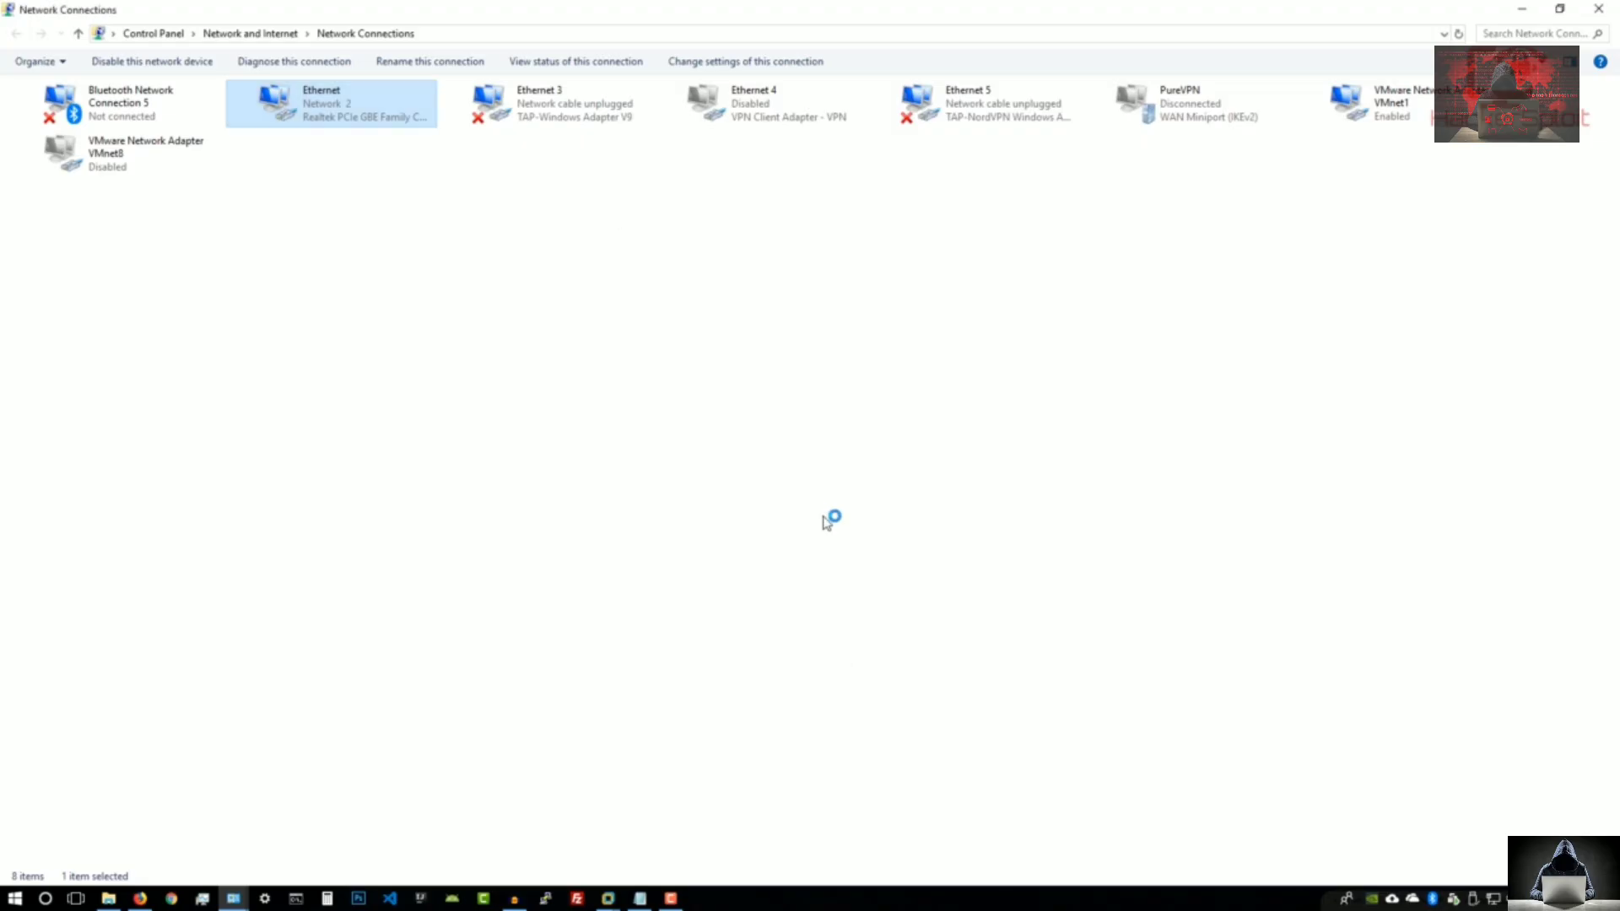
- Close the network settings windows and dismiss Windows Network Diagnostics
left_click(1598, 10)
left_click(1601, 8)
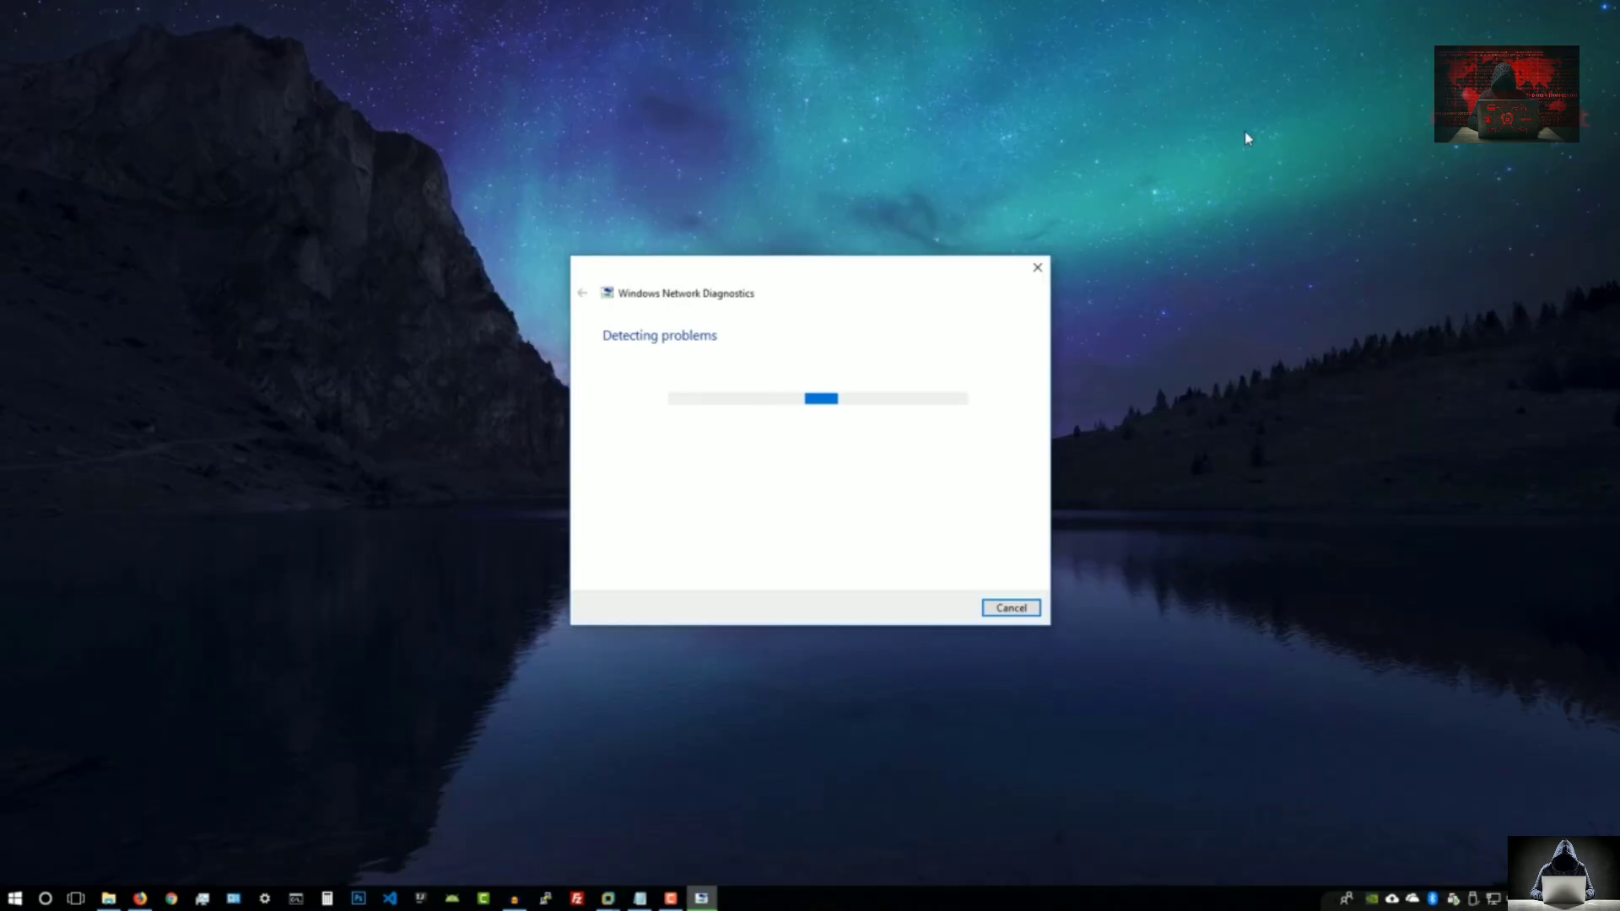
left_click(1038, 266)
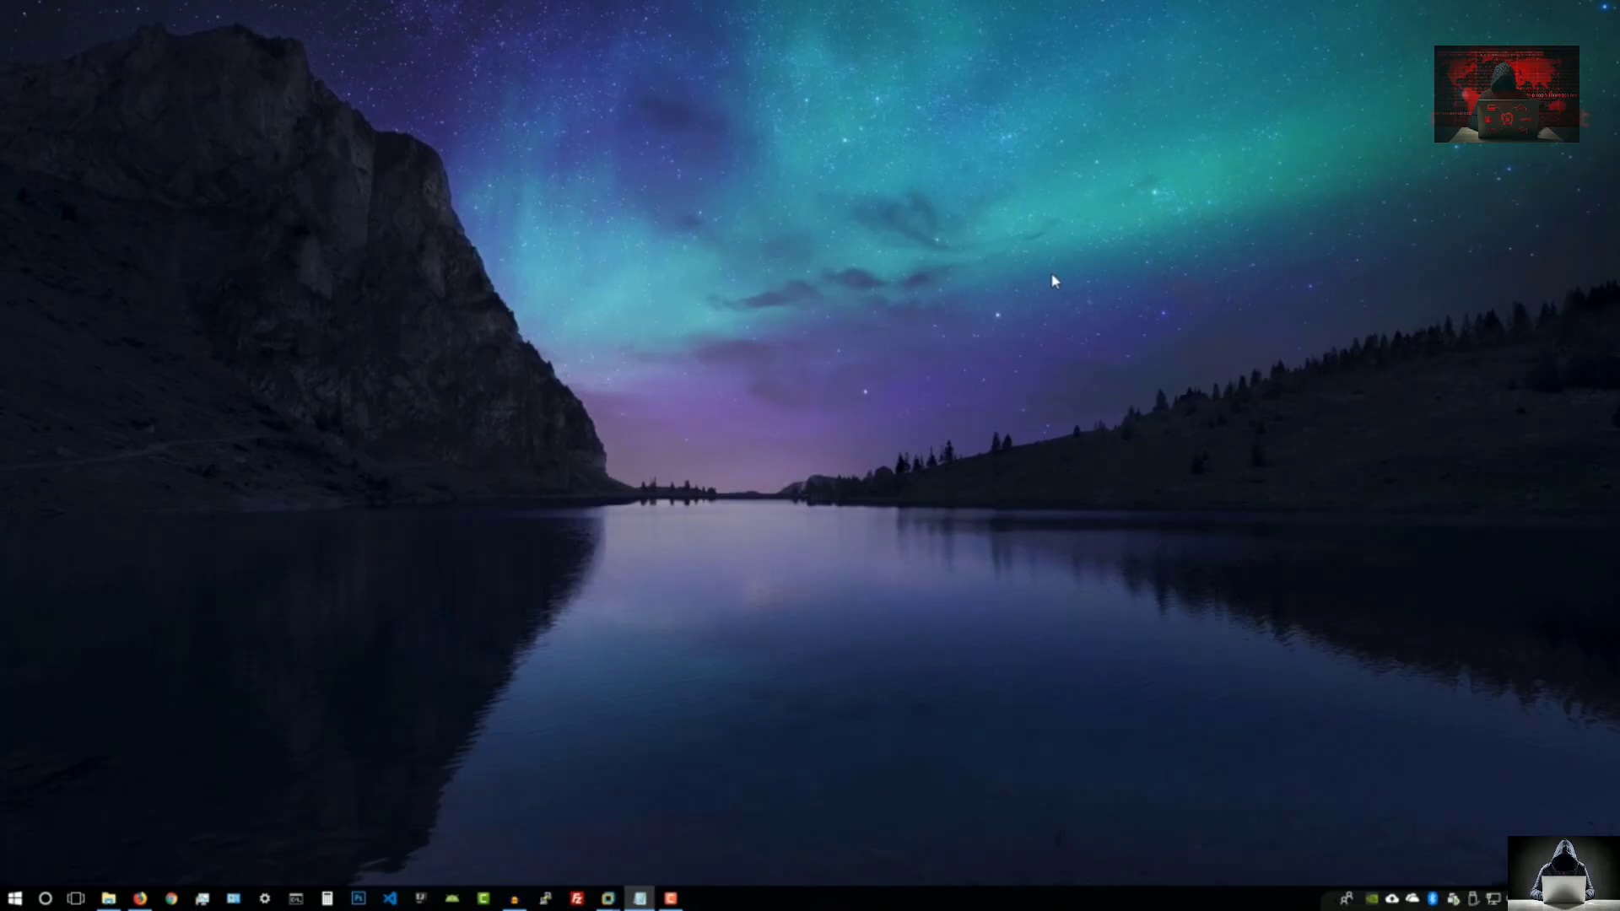
- Return to the Kali Linux virtual machine and minimize its Firefox window
mouse_move(608, 897)
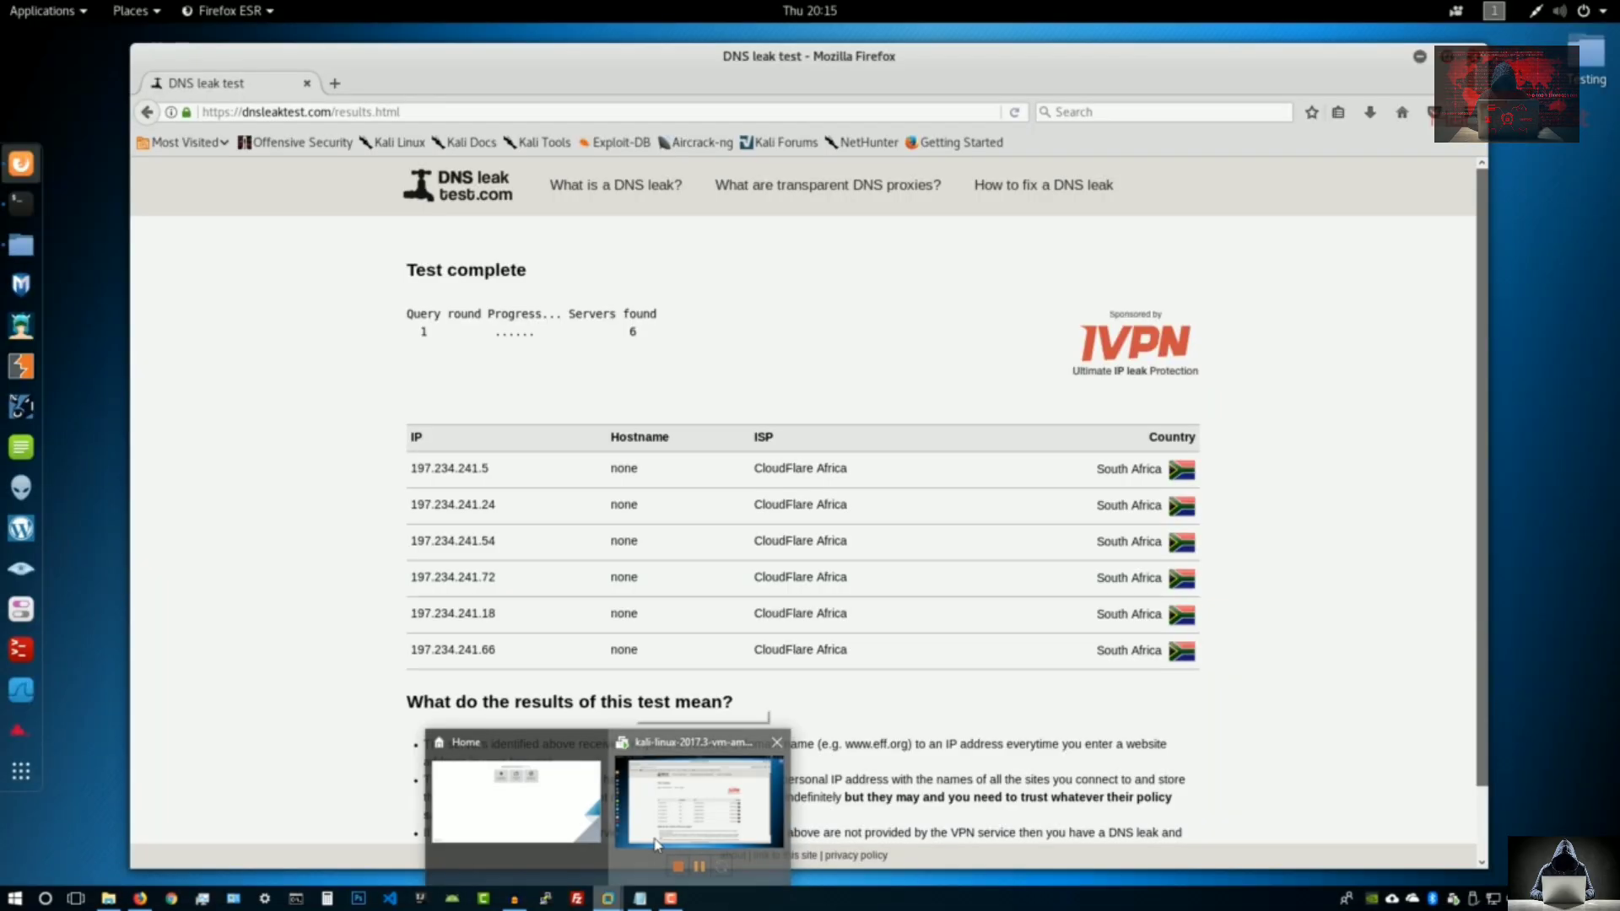
left_click(658, 843)
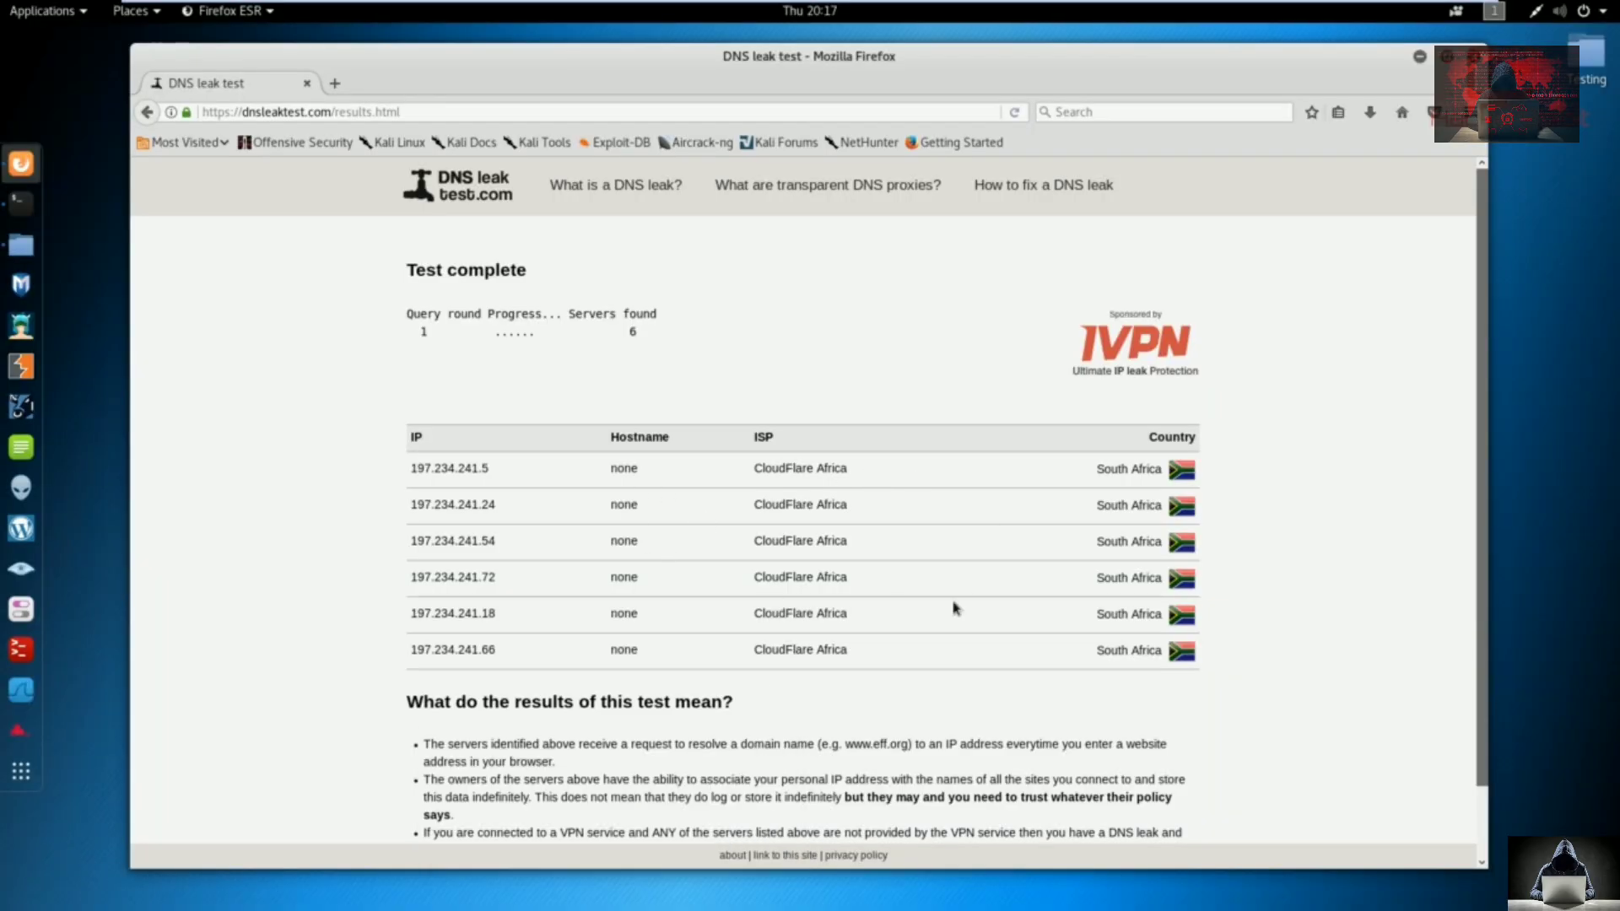
left_click(1420, 57)
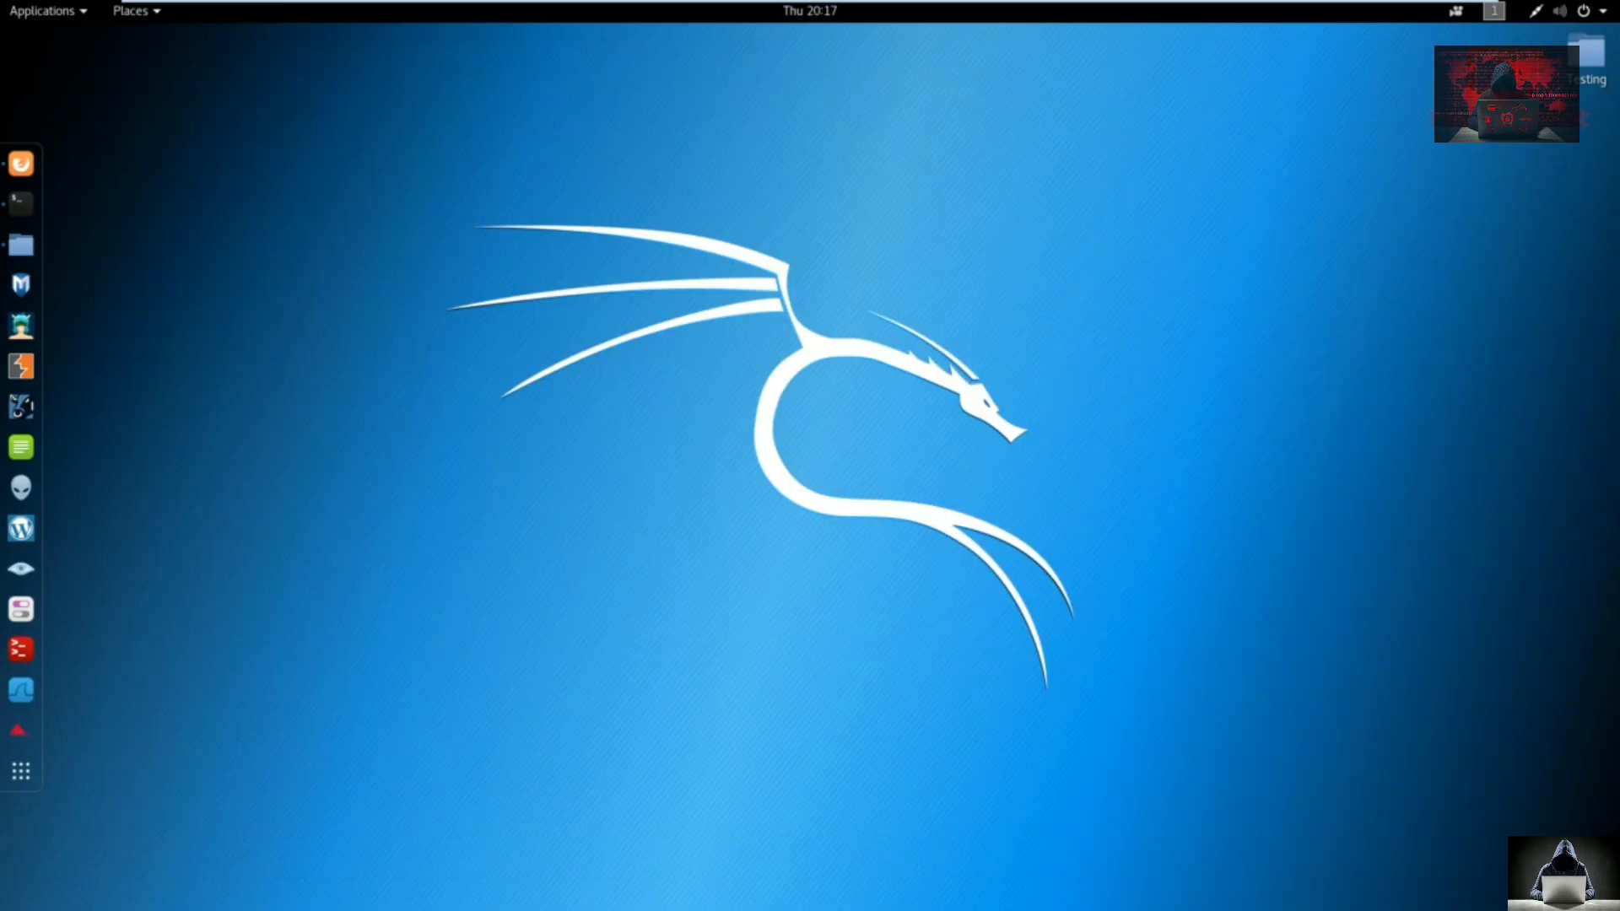